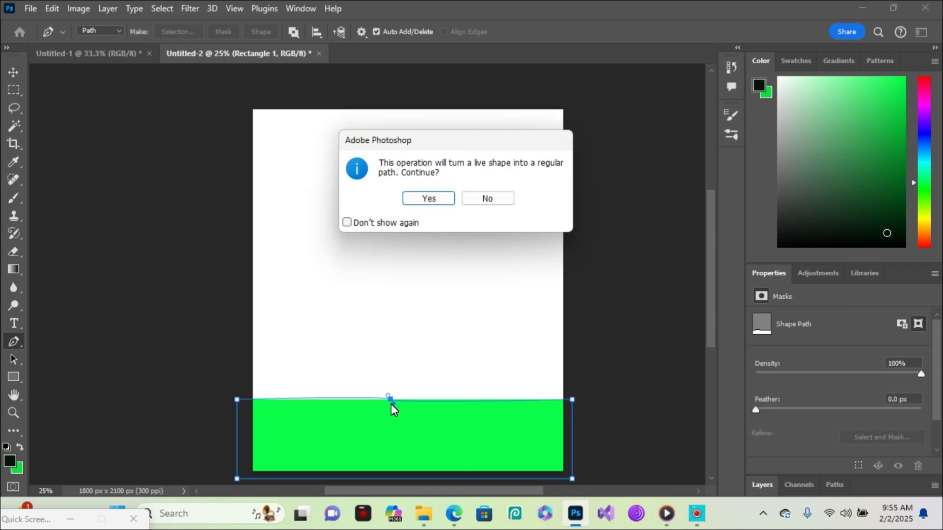
# Convert the green rectangle to a regular path and pull its upper edge down into a smooth concave curve.
pyautogui.click(435, 201)
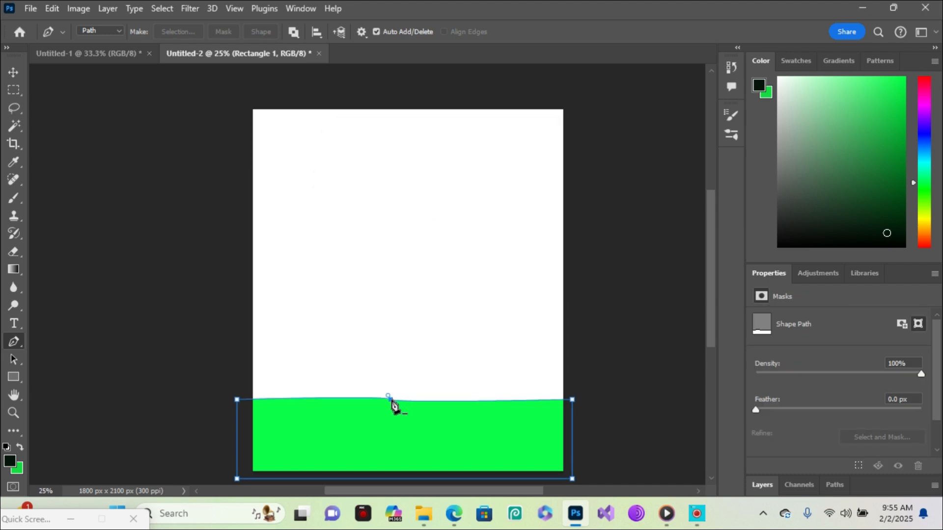
pyautogui.moveTo(391, 401); pyautogui.dragTo(436, 432)
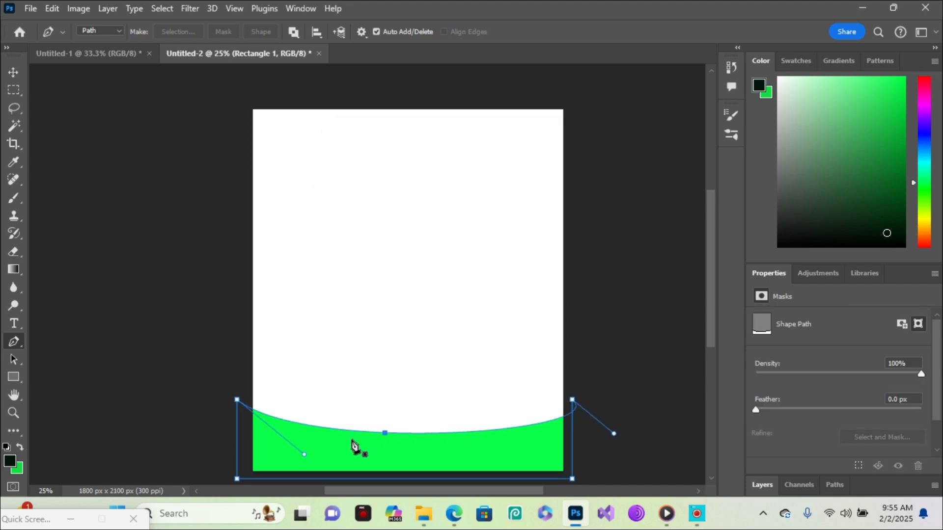
pyautogui.moveTo(237, 400)
pyautogui.mouseDown()
pyautogui.moveTo(238, 379)
pyautogui.moveTo(238, 411)
pyautogui.mouseUp()
pyautogui.hotkey('ctrl', 'z')
# Stretch the curved green shape upward so it fills more of the canvas's lower part, and deselect it.
pyautogui.click(14, 72)
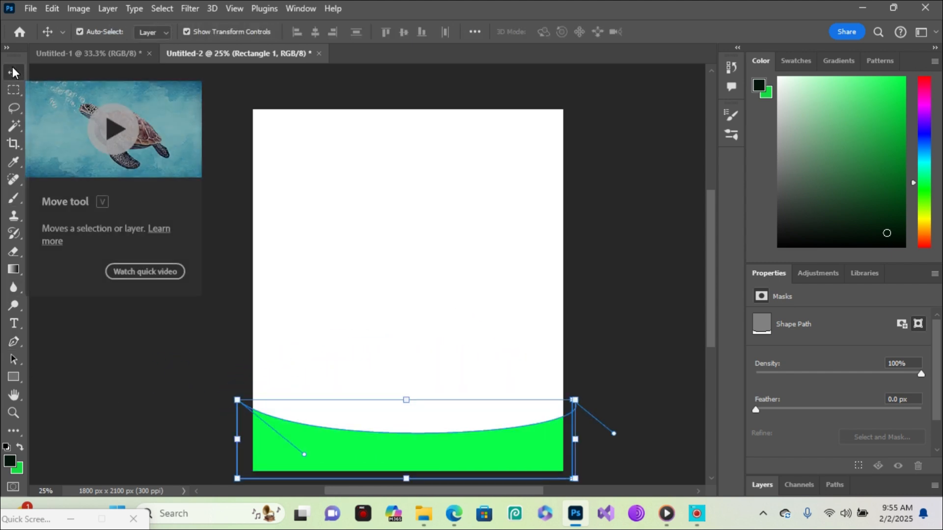
pyautogui.moveTo(412, 402); pyautogui.dragTo(413, 371)
pyautogui.click(205, 264)
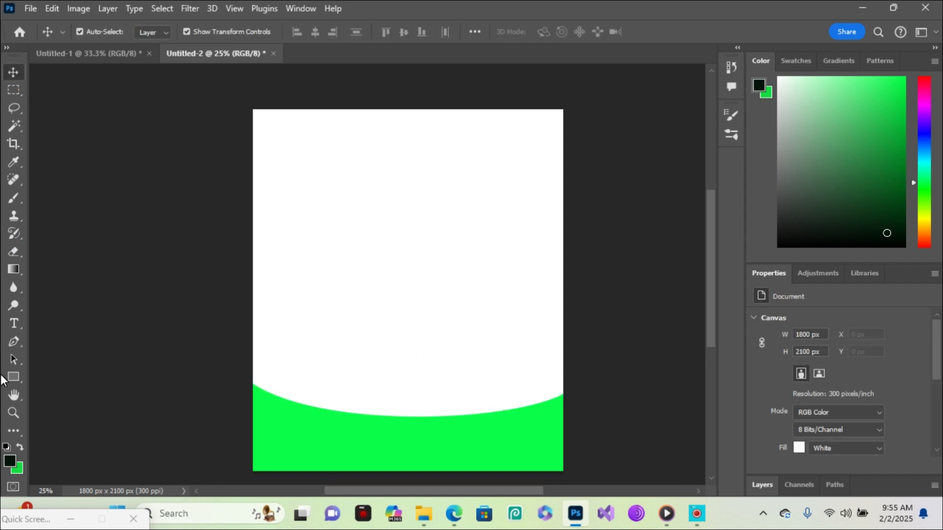
# Draw an ellipse about 788 by 806 px over the canvas's upper-left corner.
pyautogui.click(14, 377)
pyautogui.click(59, 390)
pyautogui.moveTo(346, 196); pyautogui.dragTo(211, 90)
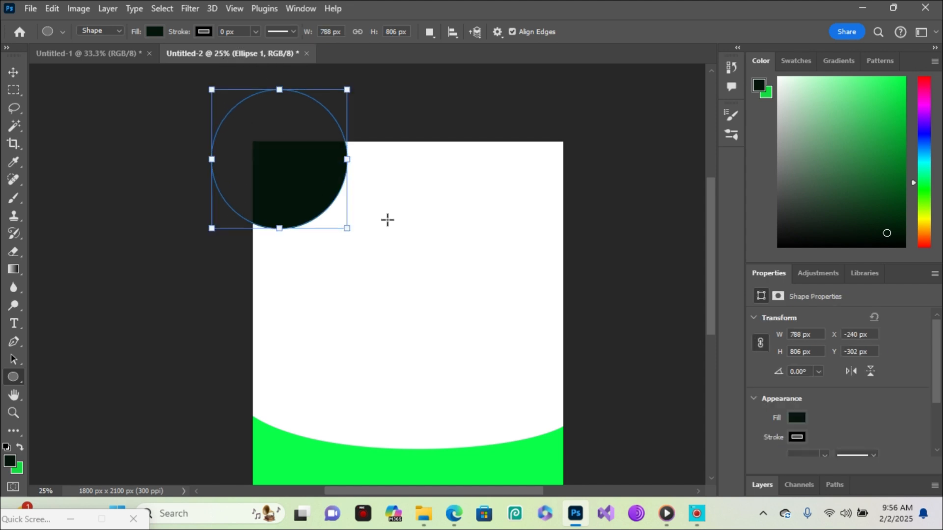
# Enlarge the ellipse to about 1032 by 1056 px and position it overlapping the canvas's upper-left corner.
pyautogui.moveTo(284, 172); pyautogui.dragTo(329, 247)
pyautogui.hotkey('ctrl', 'z')
pyautogui.click(13, 72)
pyautogui.moveTo(390, 289); pyautogui.dragTo(360, 253)
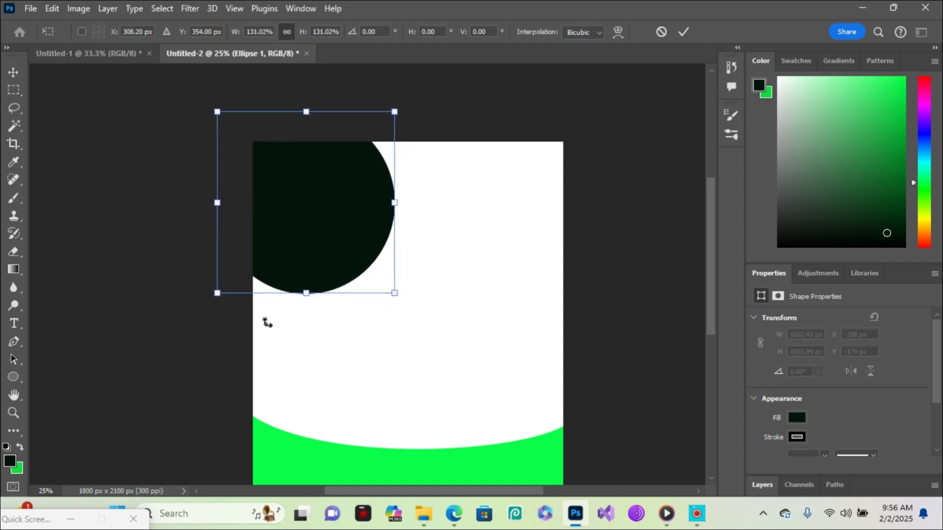
pyautogui.press('Return')
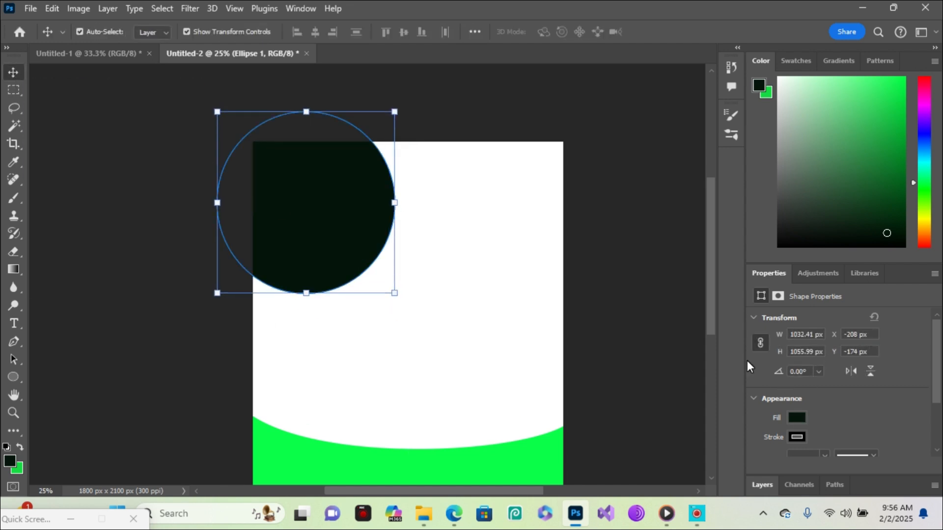
# Try several preset fill colours on the circle and settle on the recently used dark grey-green.
pyautogui.click(796, 418)
pyautogui.click(767, 310)
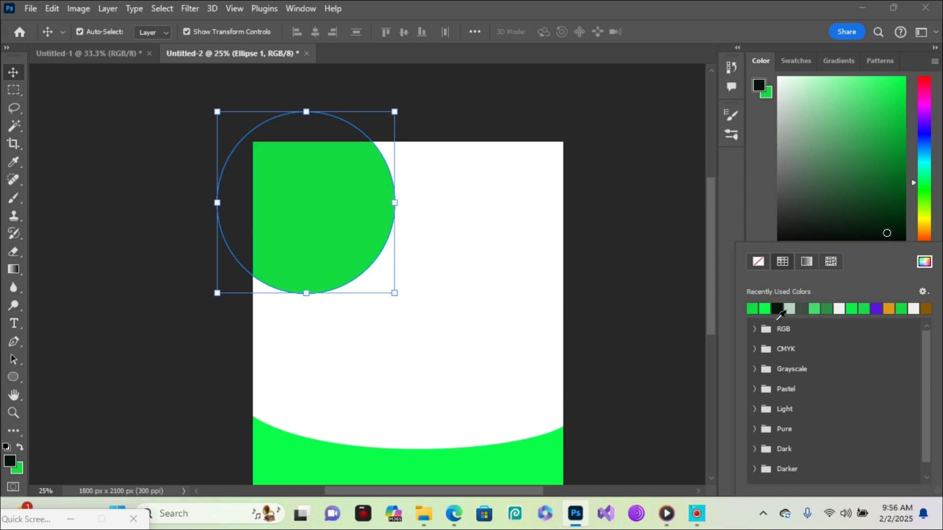
pyautogui.click(929, 312)
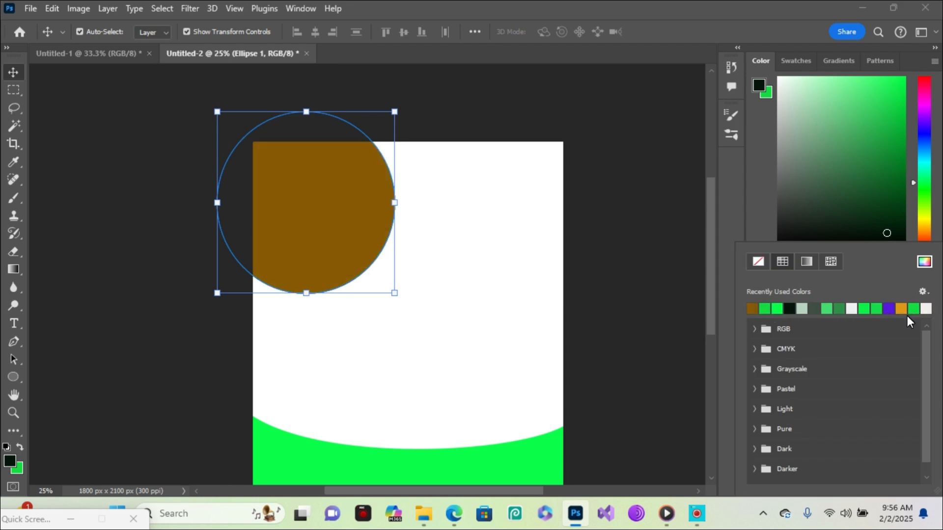
pyautogui.click(754, 330)
pyautogui.click(755, 362)
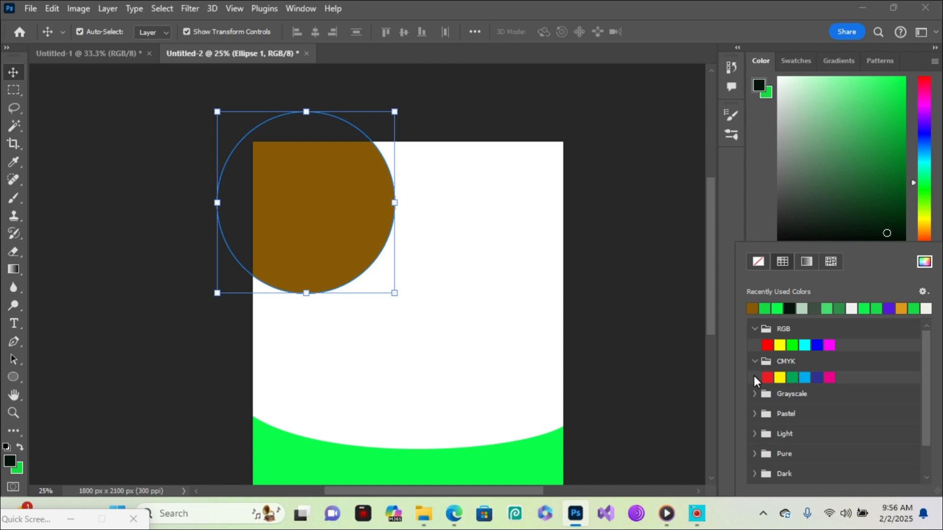
pyautogui.click(792, 378)
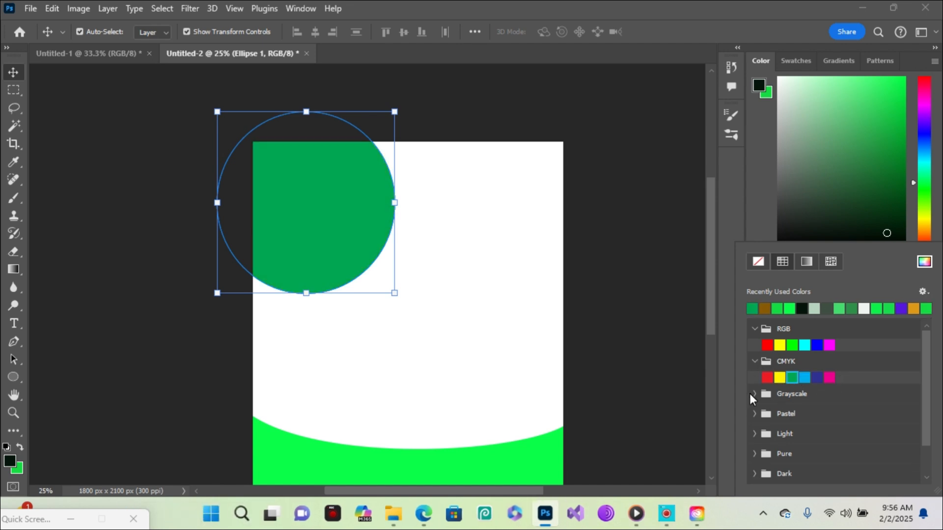
pyautogui.click(755, 394)
pyautogui.click(759, 440)
pyautogui.click(785, 457)
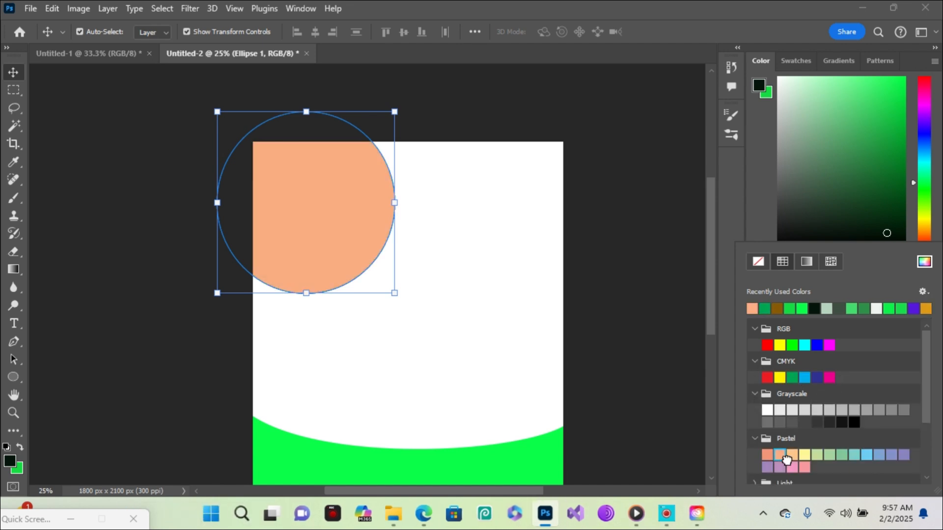
pyautogui.click(829, 346)
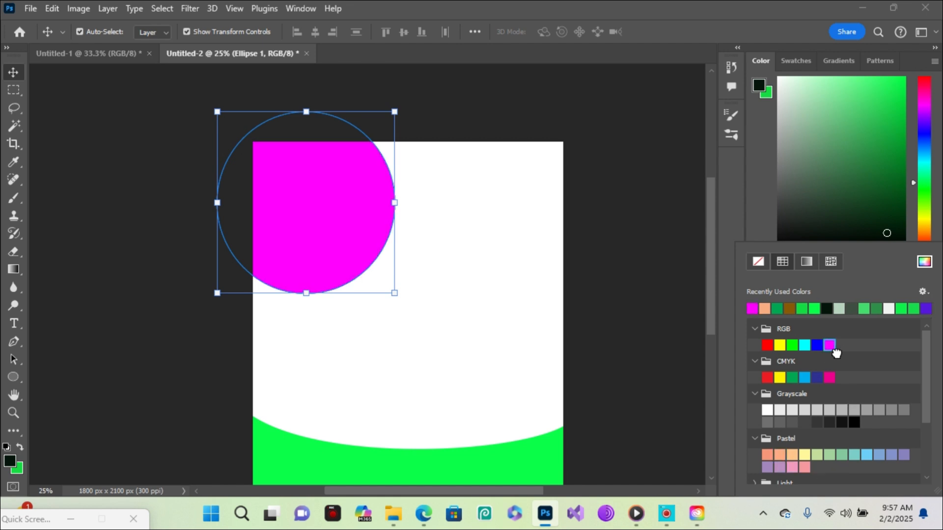
pyautogui.click(767, 346)
pyautogui.click(864, 309)
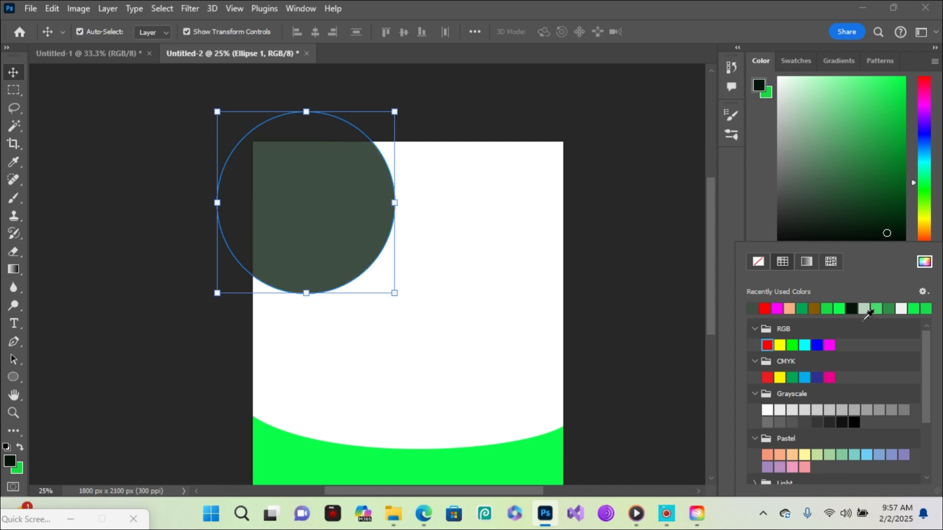
# Enlarge the circle to about 1085 by 1109 px and place a copy of it at the canvas's lower right.
pyautogui.moveTo(405, 298)
pyautogui.mouseDown()
pyautogui.moveTo(435, 322)
pyautogui.moveTo(409, 305)
pyautogui.mouseUp()
pyautogui.moveTo(353, 246)
pyautogui.mouseDown()
pyautogui.moveTo(372, 246)
pyautogui.moveTo(364, 240)
pyautogui.mouseUp()
pyautogui.moveTo(391, 314); pyautogui.dragTo(397, 321)
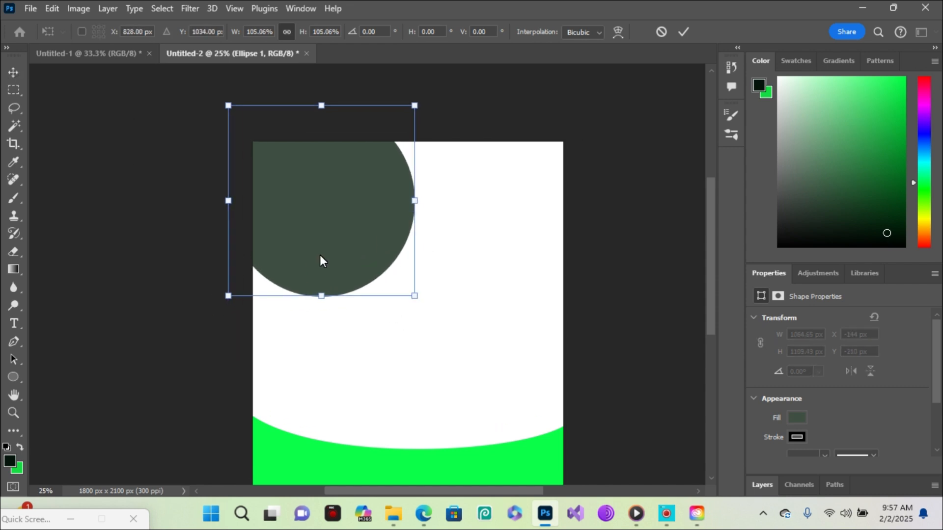
pyautogui.press('Return')
pyautogui.moveTo(365, 262); pyautogui.dragTo(476, 408)
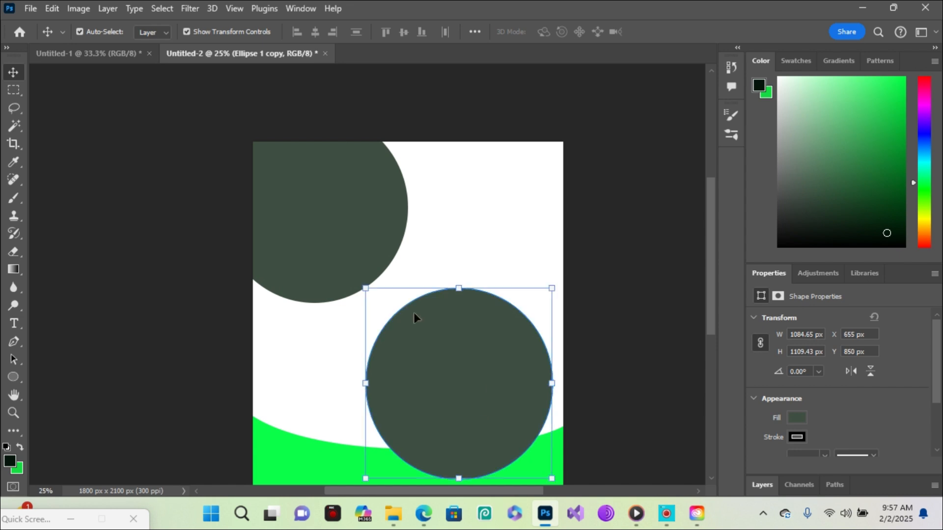
# Place another circle copy shrunk to about 417 by 427 px at the lower left, and duplicate it to the upper right.
pyautogui.moveTo(335, 234); pyautogui.dragTo(377, 273)
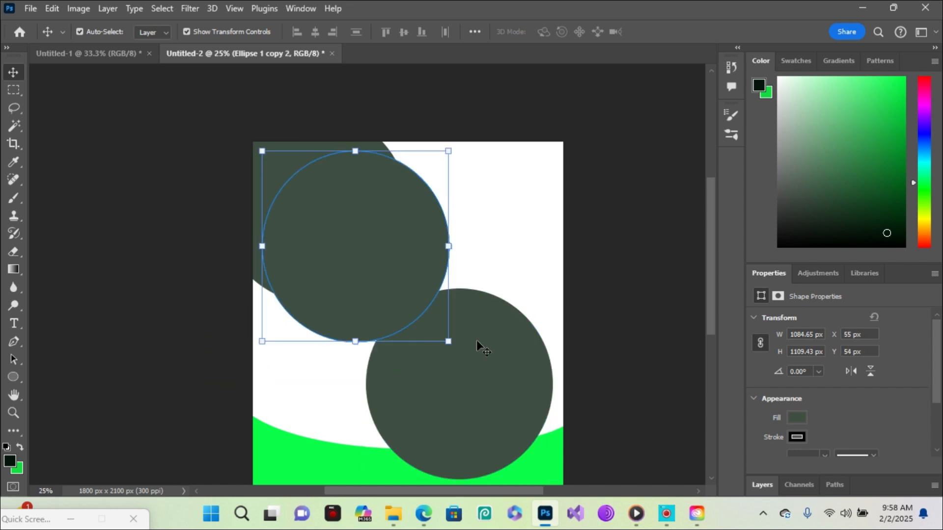
pyautogui.moveTo(448, 341); pyautogui.dragTo(349, 240)
pyautogui.moveTo(292, 185); pyautogui.dragTo(292, 373)
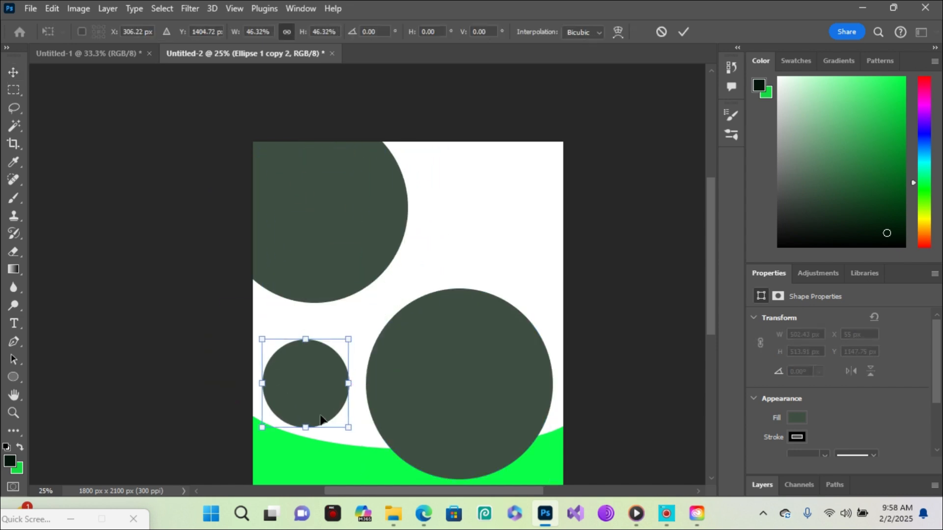
pyautogui.moveTo(349, 426); pyautogui.dragTo(339, 418)
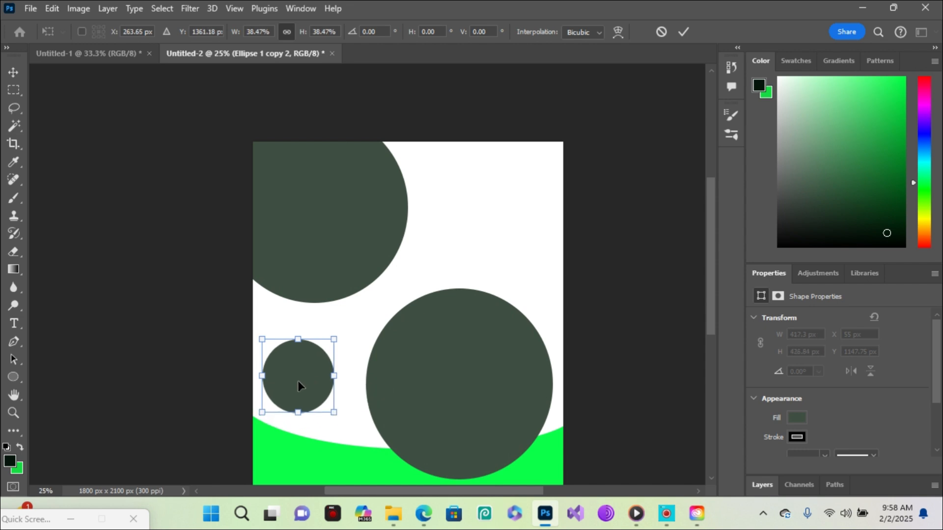
pyautogui.moveTo(297, 382); pyautogui.dragTo(301, 389)
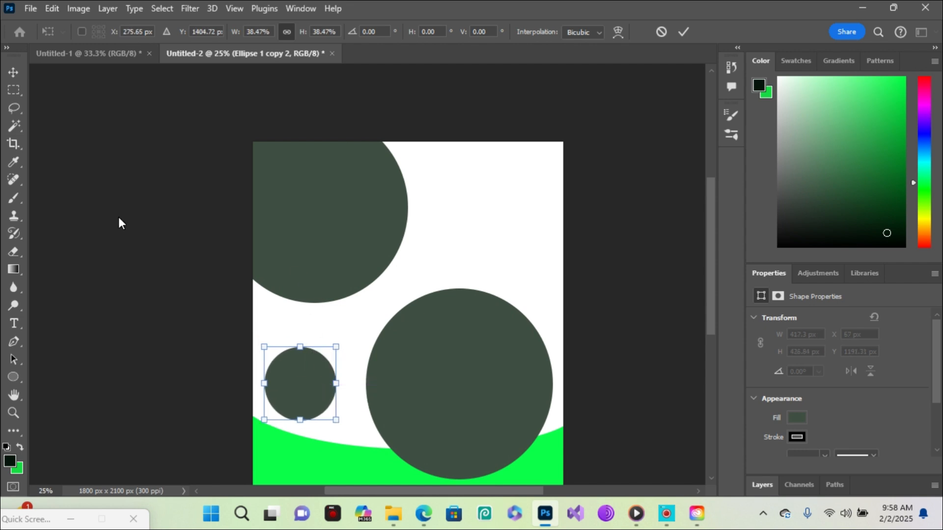
pyautogui.click(13, 72)
pyautogui.click(350, 316)
pyautogui.moveTo(304, 383); pyautogui.dragTo(506, 221)
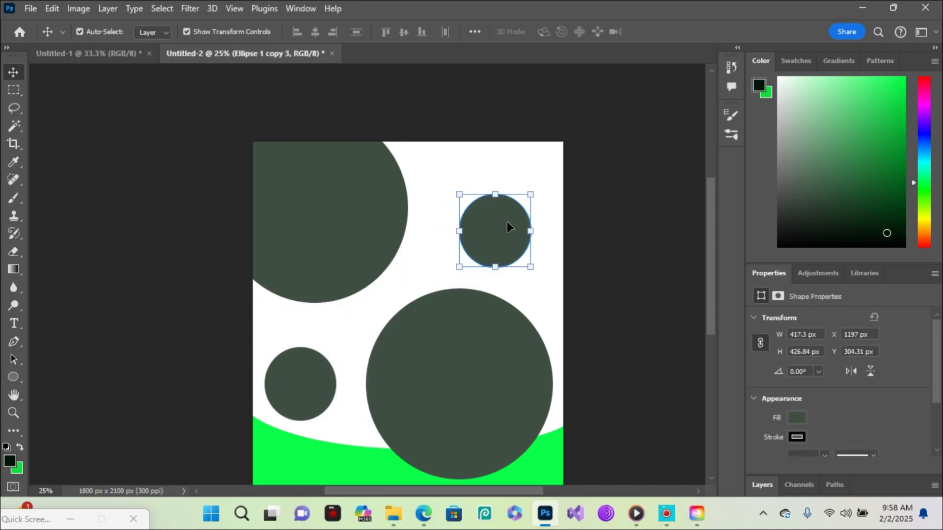
# Switch to File Explorer and place the hotel image from the "pictures of design" folder above the large lower-right circle.
pyautogui.click(428, 363)
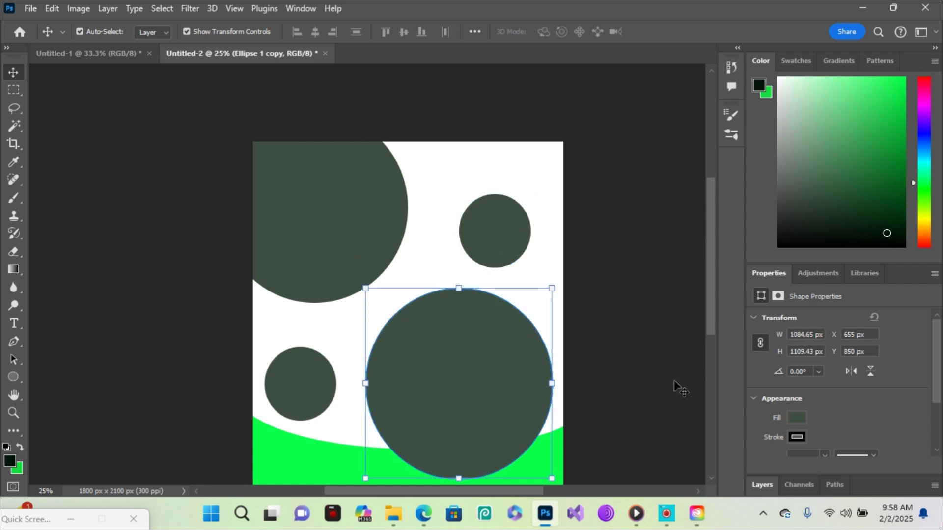
pyautogui.click(265, 289)
pyautogui.click(378, 467)
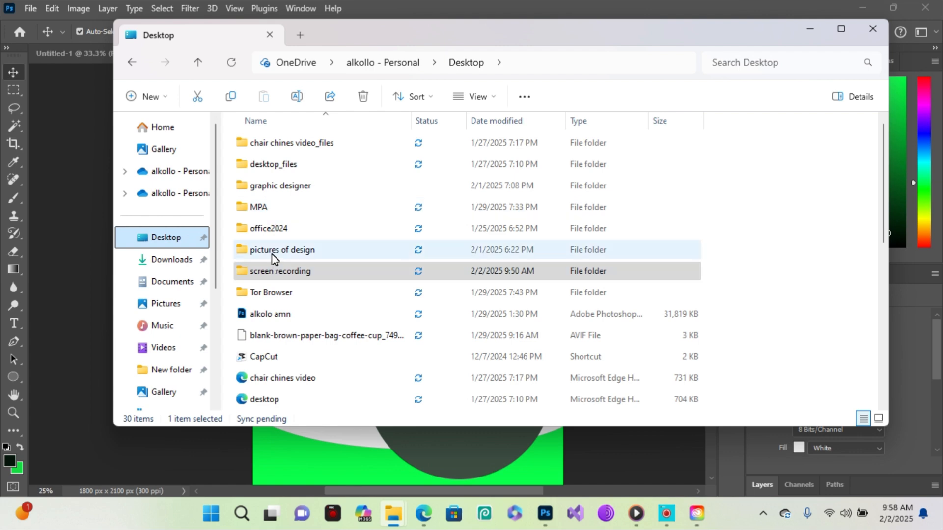
pyautogui.click(272, 253)
pyautogui.click(272, 253)
pyautogui.click(362, 253)
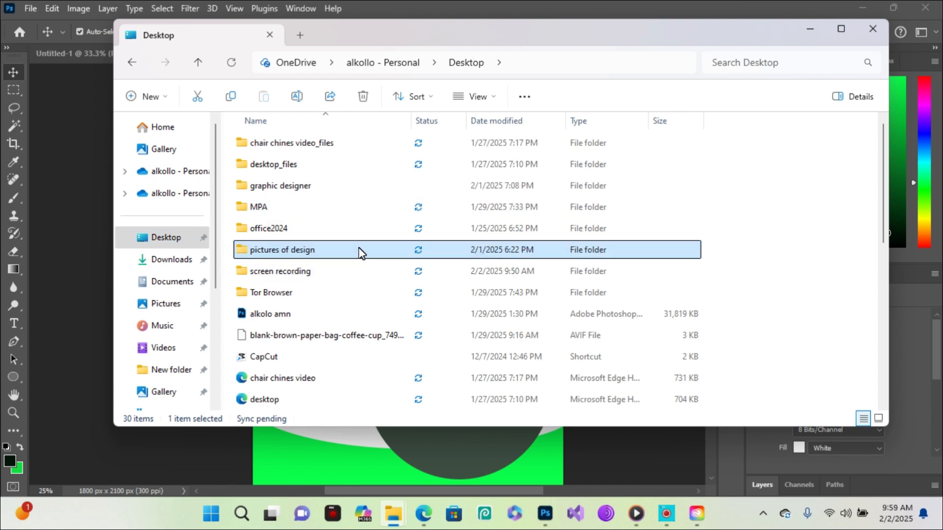
pyautogui.press('F2')
pyautogui.doubleClick(362, 253)
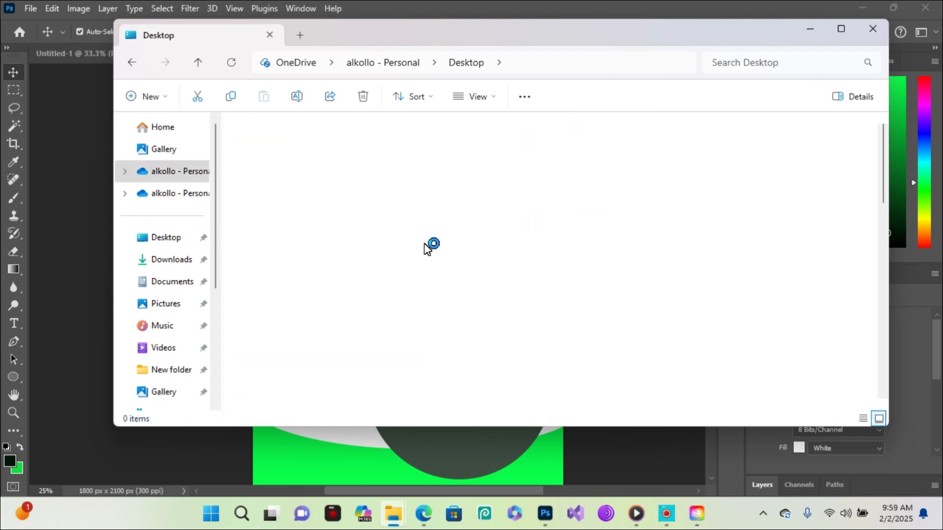
pyautogui.moveTo(883, 175); pyautogui.dragTo(889, 256)
pyautogui.moveTo(749, 196); pyautogui.dragTo(448, 377)
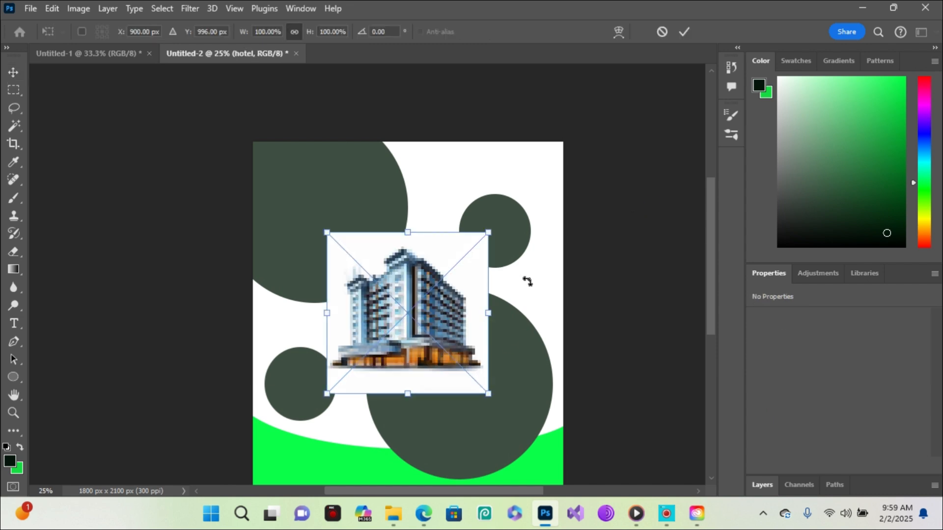
# Rearrange the panels so the layer stack is shown below the properties, committing the placed image.
pyautogui.click(935, 48)
pyautogui.click(901, 221)
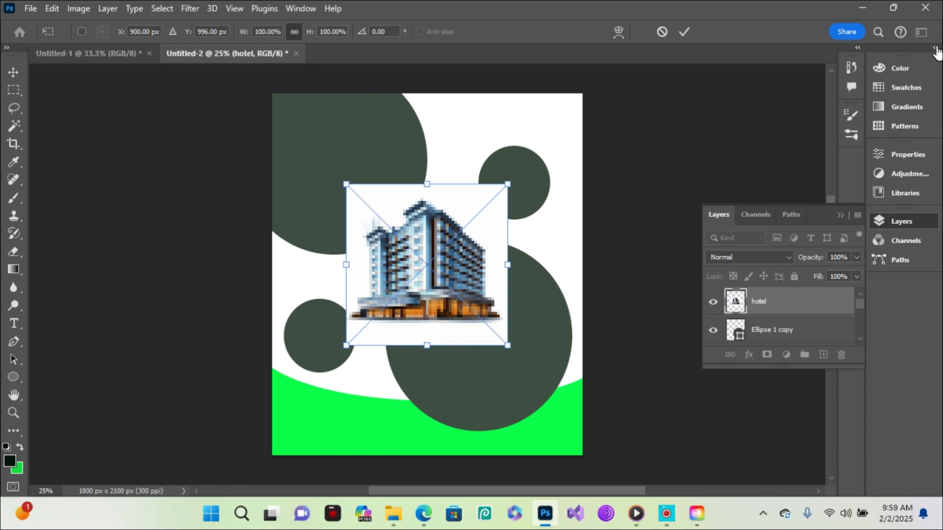
pyautogui.click(934, 47)
pyautogui.click(809, 471)
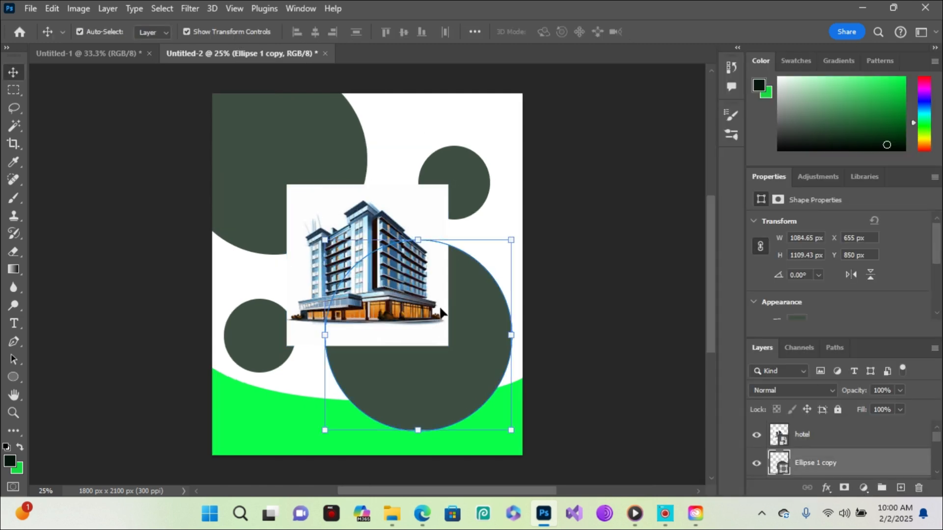
# Enlarge the hotel image to about 1392 by 1391 px, clip it to the large lower-right circle and centre the building inside.
pyautogui.click(373, 256)
pyautogui.moveTo(455, 355); pyautogui.dragTo(529, 433)
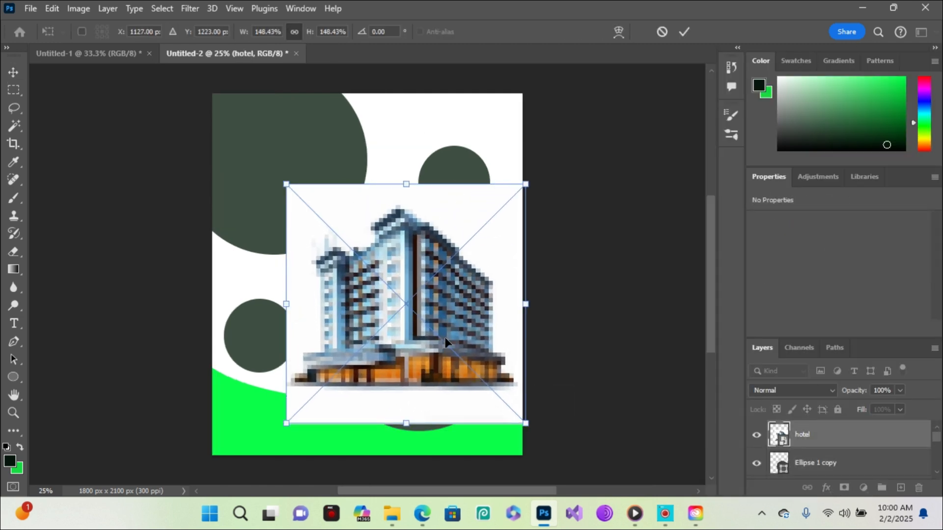
pyautogui.moveTo(444, 339); pyautogui.dragTo(446, 346)
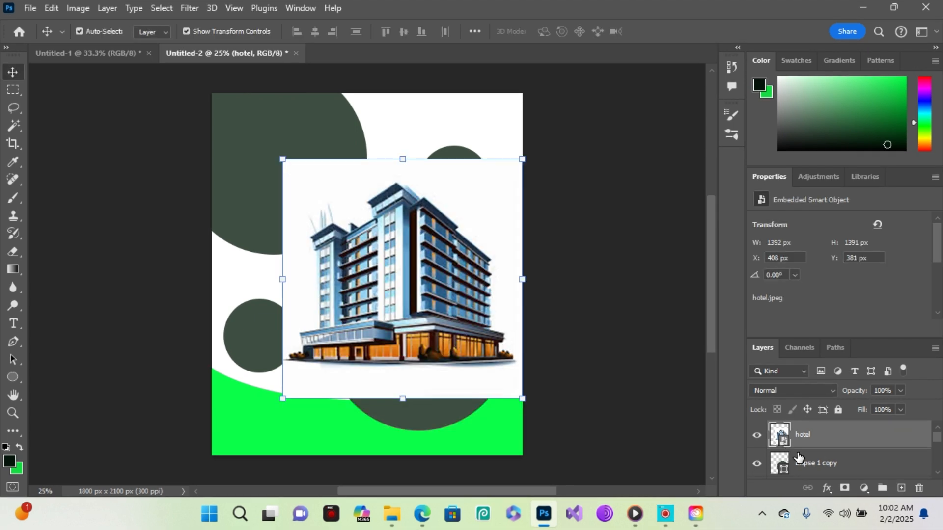
pyautogui.keyDown('alt'); pyautogui.click(800, 448); pyautogui.keyUp('alt')
pyautogui.moveTo(434, 305); pyautogui.dragTo(446, 361)
pyautogui.click(684, 331)
# Give the large circle that frames the hotel image a thin red stroke.
pyautogui.click(828, 469)
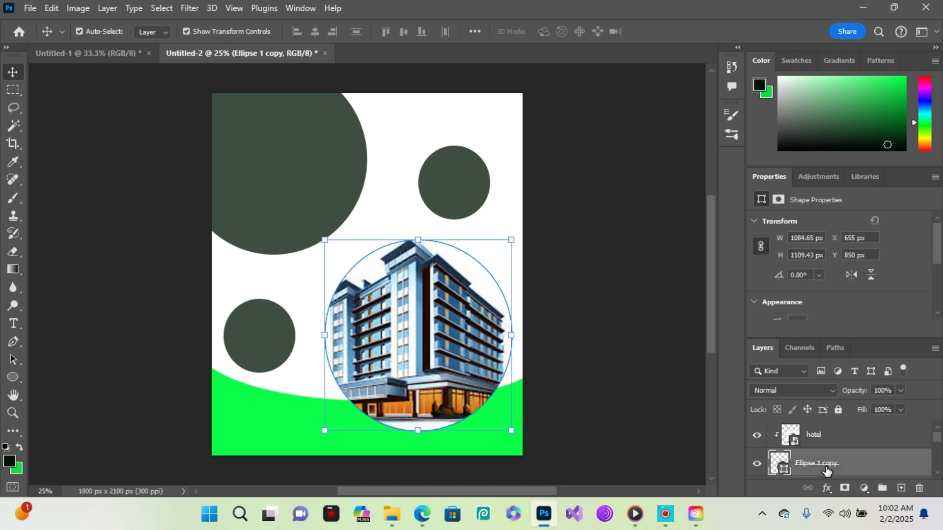
pyautogui.moveTo(936, 251); pyautogui.dragTo(936, 271)
pyautogui.click(825, 308)
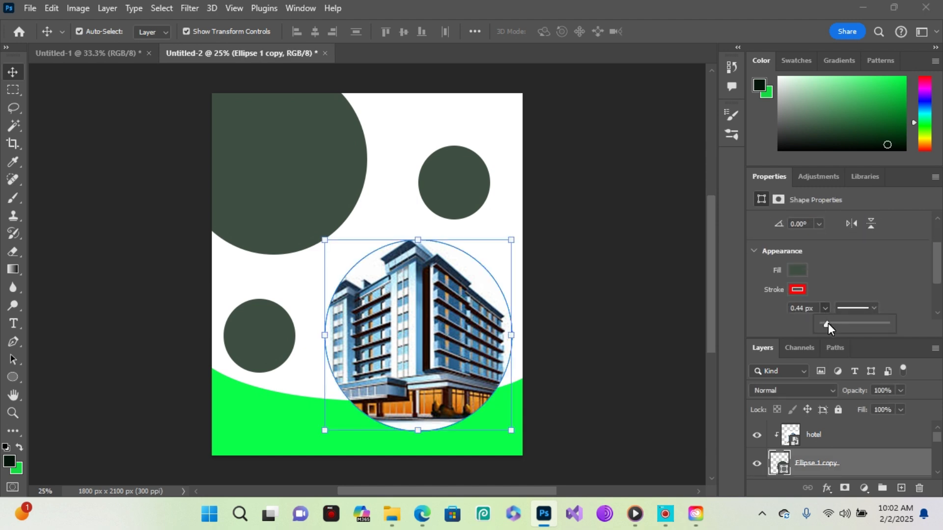
pyautogui.moveTo(828, 323); pyautogui.dragTo(835, 324)
pyautogui.click(394, 221)
# Switch to File Explorer, place the hotel bedroom photo on the flyer above the small lower-left circle's layer and position it over that circle.
pyautogui.click(265, 342)
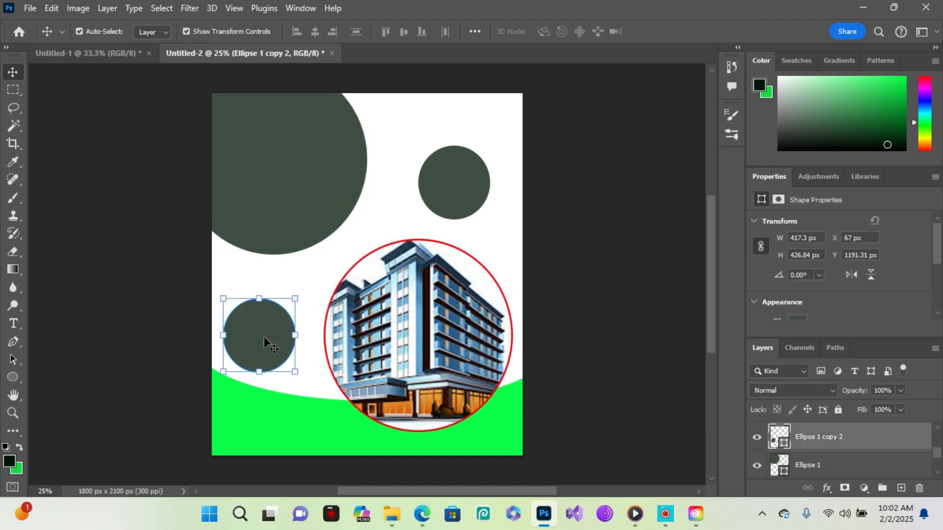
pyautogui.click(392, 514)
pyautogui.click(389, 437)
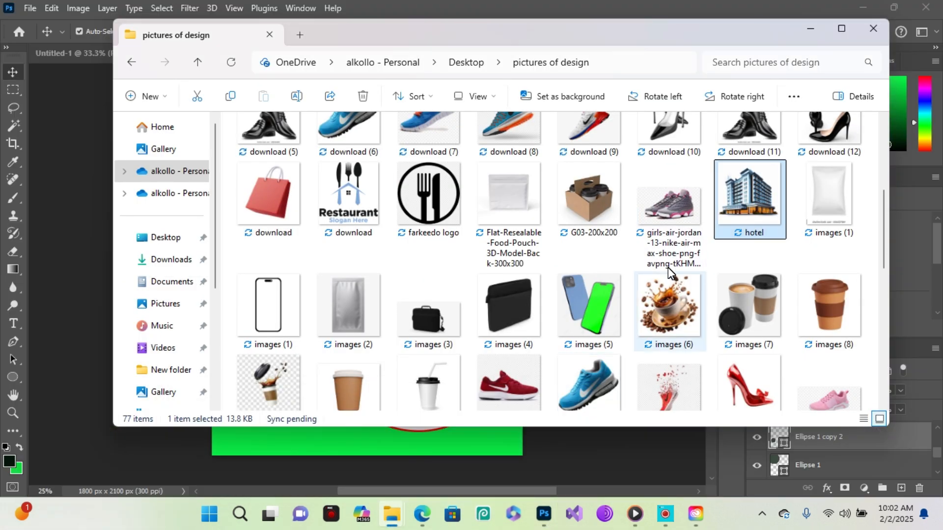
pyautogui.scroll(5, 887, 248)
pyautogui.moveTo(772, 156); pyautogui.dragTo(366, 390)
pyautogui.moveTo(536, 383); pyautogui.dragTo(279, 356)
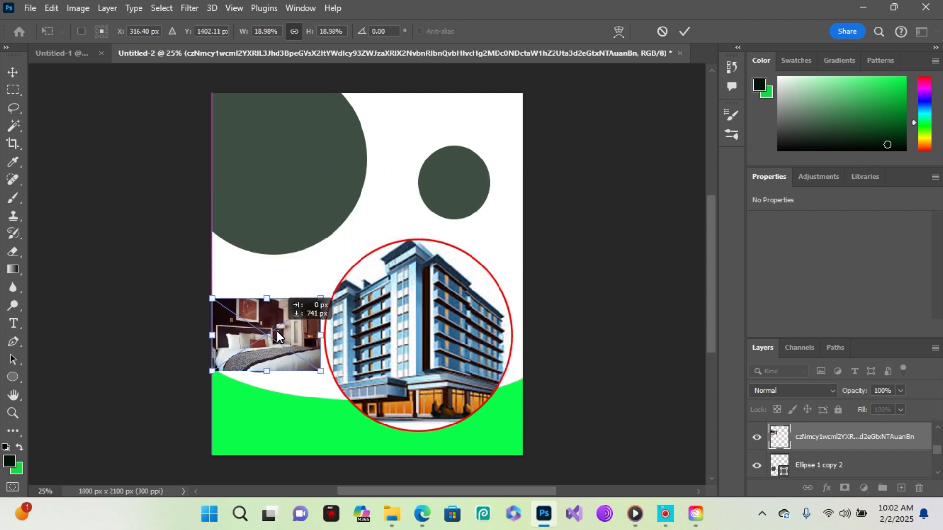
# Clip the bedroom photo to the small lower-left circle and enlarge the circle to about 105%.
pyautogui.click(827, 467)
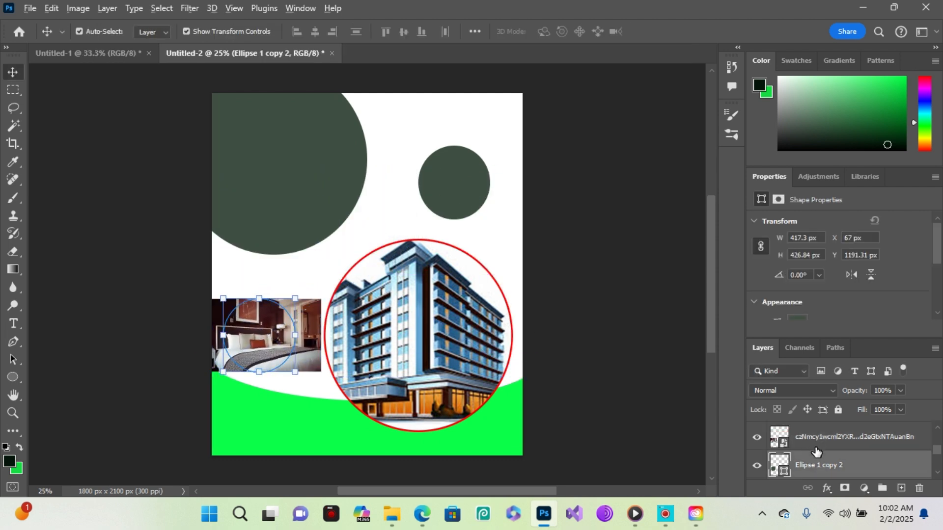
pyautogui.keyDown('alt'); pyautogui.click(816, 457); pyautogui.keyUp('alt')
pyautogui.hotkey('ctrl', 't')
pyautogui.moveTo(295, 372); pyautogui.dragTo(305, 385)
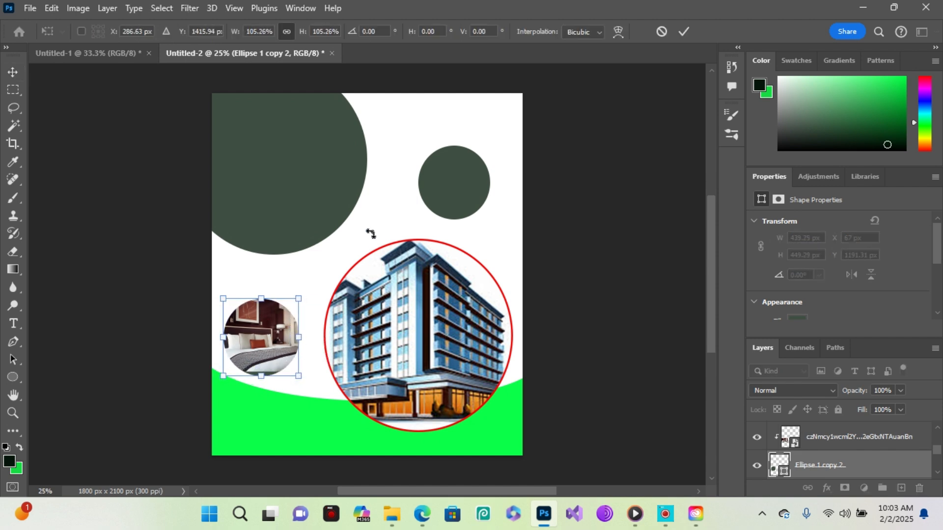
pyautogui.press('Return')
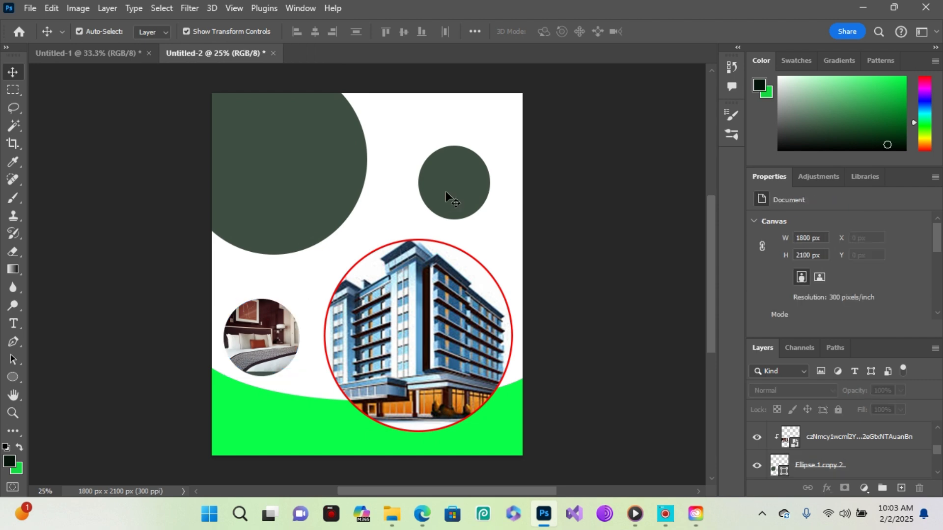
# Switch to File Explorer, place the Double-Tree-by-Hilton room photo on the flyer and scale it to cover the small upper-right circle.
pyautogui.click(446, 191)
pyautogui.click(392, 514)
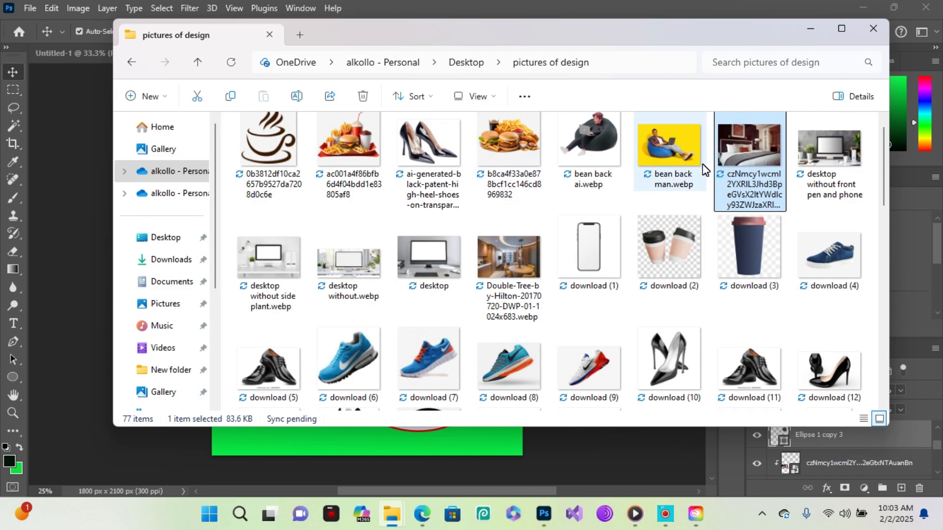
pyautogui.moveTo(518, 268); pyautogui.dragTo(427, 188)
pyautogui.moveTo(523, 388); pyautogui.dragTo(294, 226)
pyautogui.moveTo(278, 214); pyautogui.dragTo(466, 188)
pyautogui.moveTo(415, 203); pyautogui.dragTo(405, 224)
pyautogui.moveTo(429, 177); pyautogui.dragTo(441, 177)
# Clip the room photo to the small upper-right circle and enlarge the photo to about 648 by 433 px.
pyautogui.click(819, 465)
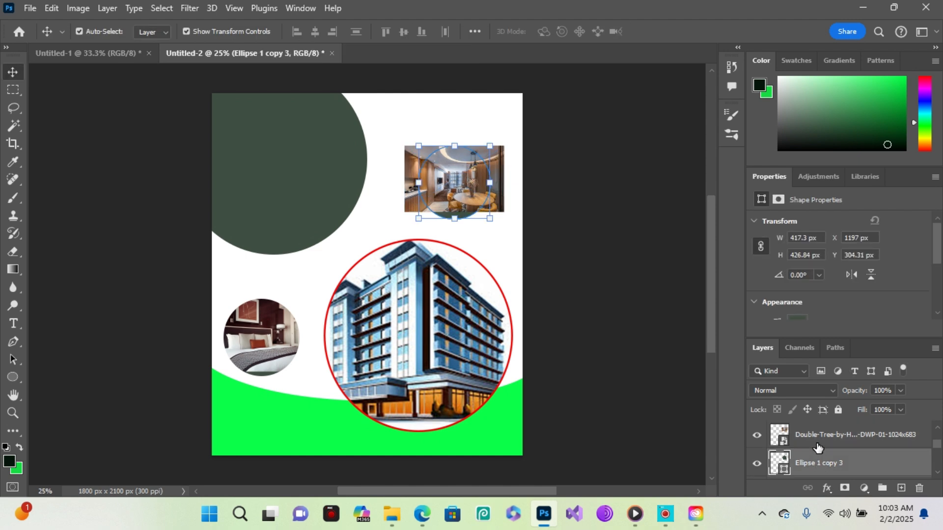
pyautogui.keyDown('alt'); pyautogui.click(815, 453); pyautogui.keyUp('alt')
pyautogui.moveTo(494, 223)
pyautogui.mouseDown()
pyautogui.moveTo(500, 236)
pyautogui.moveTo(492, 223)
pyautogui.moveTo(510, 220)
pyautogui.mouseUp()
pyautogui.click(806, 438)
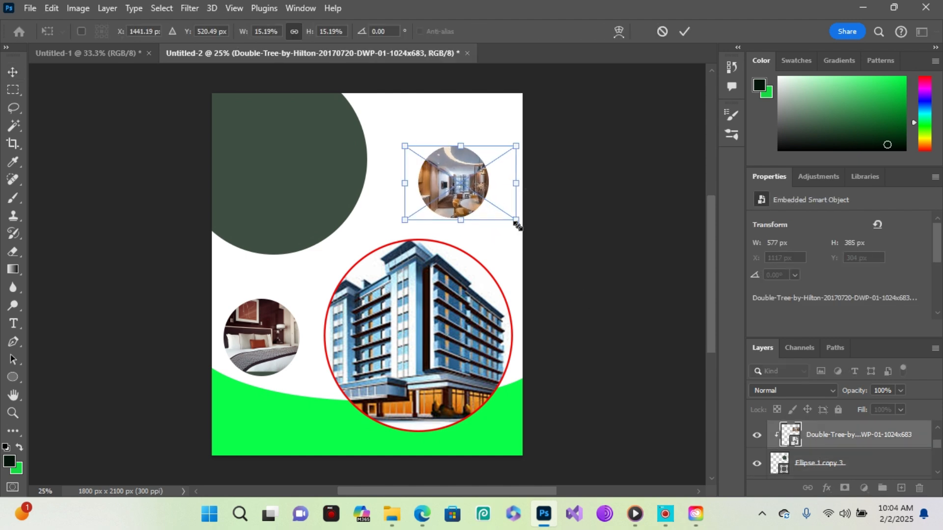
pyautogui.click(14, 75)
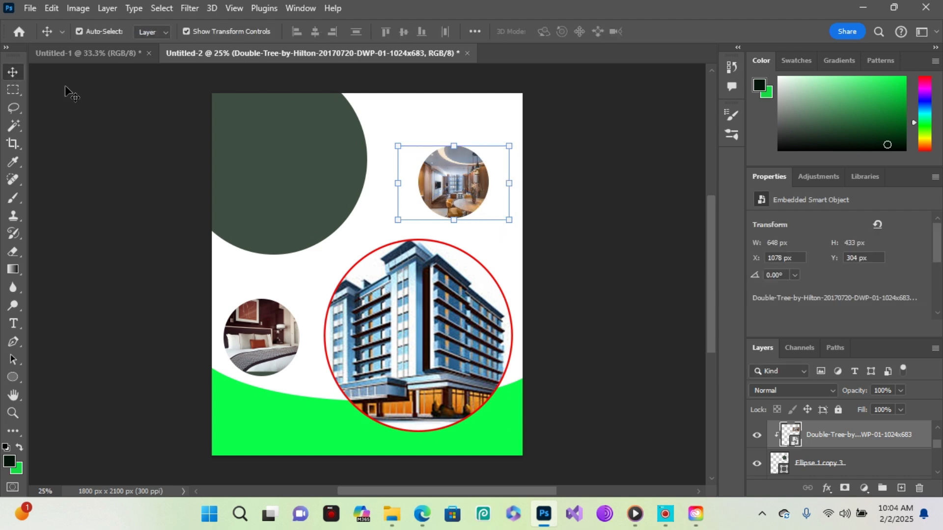
pyautogui.click(324, 254)
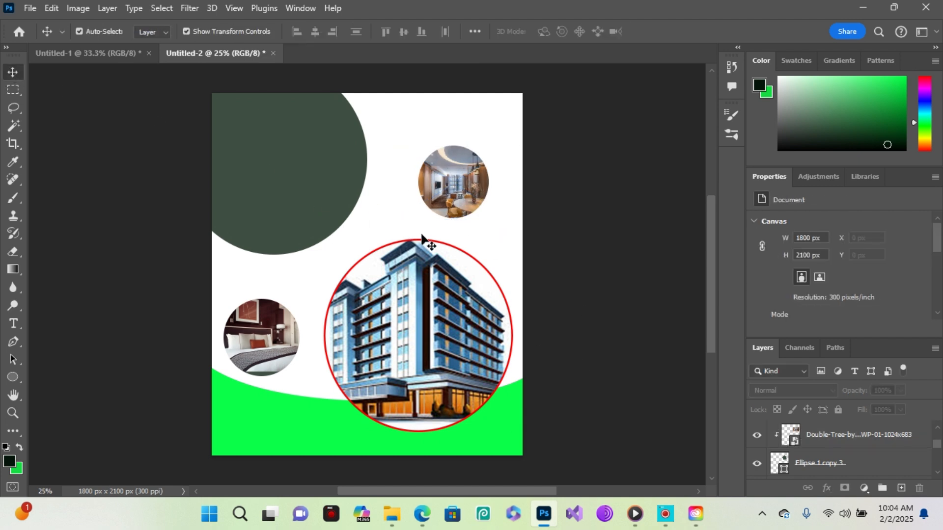
# Fill the canvas background with the custom purple 551c5e.
pyautogui.scroll(-3, 838, 294)
pyautogui.click(836, 223)
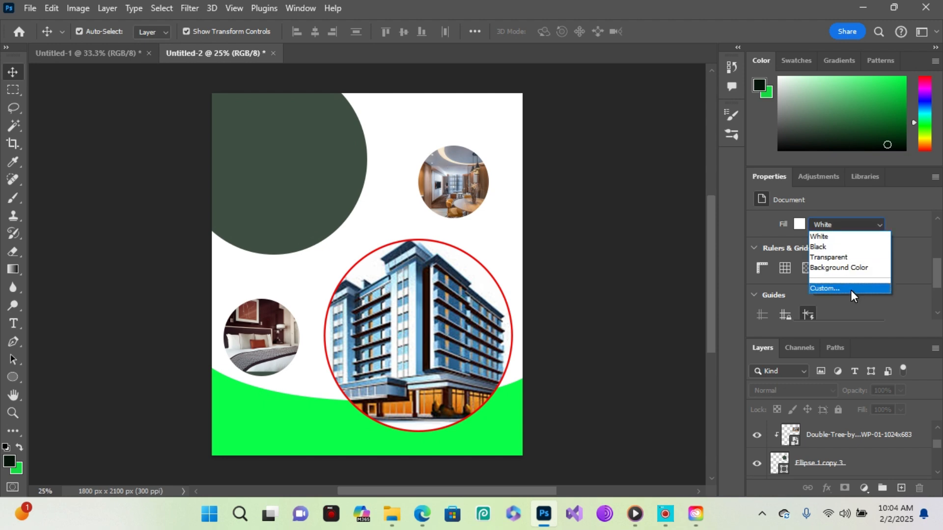
pyautogui.click(850, 290)
pyautogui.moveTo(448, 208)
pyautogui.mouseDown()
pyautogui.moveTo(423, 197)
pyautogui.moveTo(365, 205)
pyautogui.moveTo(464, 155)
pyautogui.moveTo(440, 164)
pyautogui.moveTo(417, 198)
pyautogui.moveTo(420, 211)
pyautogui.mouseUp()
pyautogui.click(479, 127)
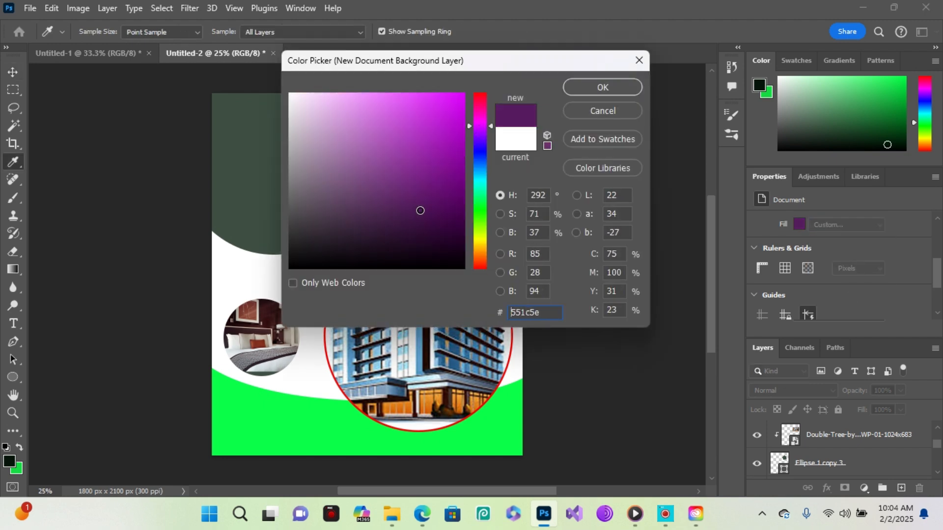
pyautogui.click(595, 94)
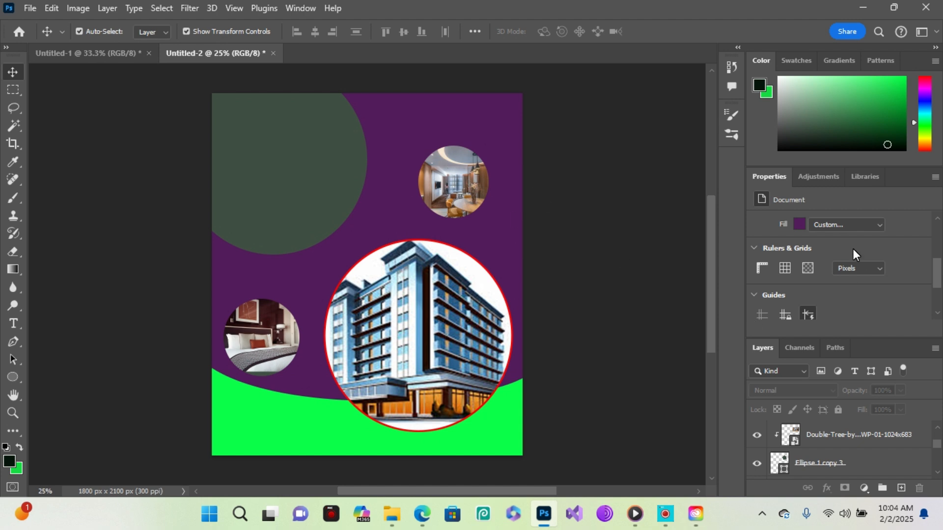
# Set the canvas background to a custom dark grey.
pyautogui.click(846, 225)
pyautogui.click(844, 290)
pyautogui.moveTo(355, 217); pyautogui.dragTo(293, 214)
pyautogui.click(602, 87)
pyautogui.press('v')
# Fill the large upper-left circle with the pale green from the recently used colors.
pyautogui.click(314, 175)
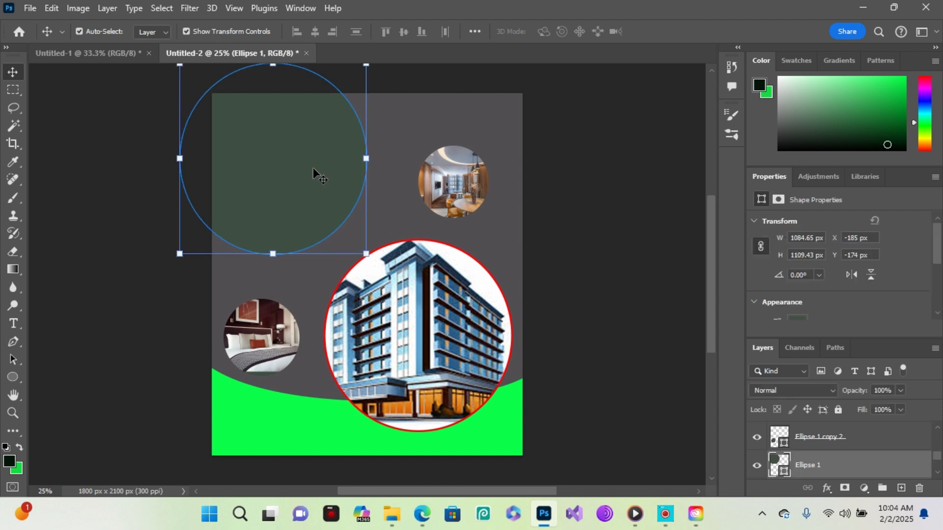
pyautogui.moveTo(933, 239); pyautogui.dragTo(933, 254)
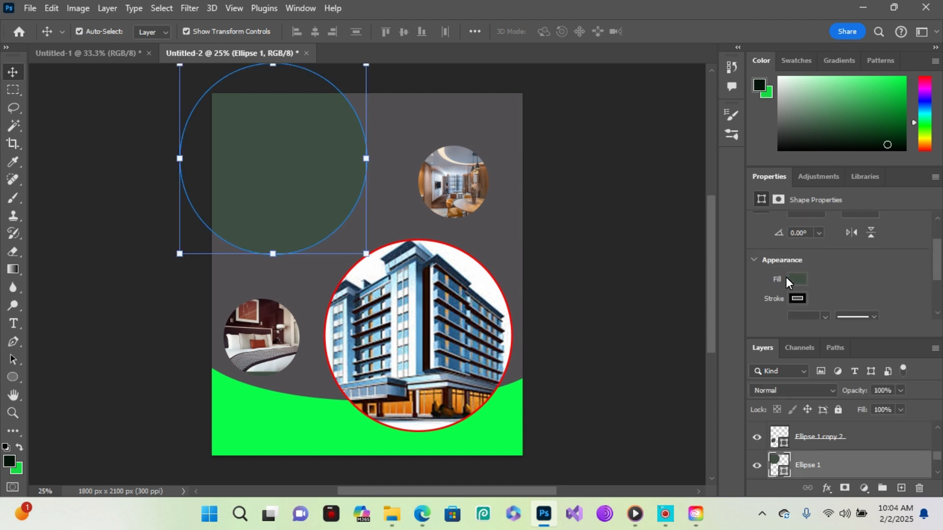
pyautogui.click(788, 279)
pyautogui.click(809, 309)
pyautogui.click(864, 310)
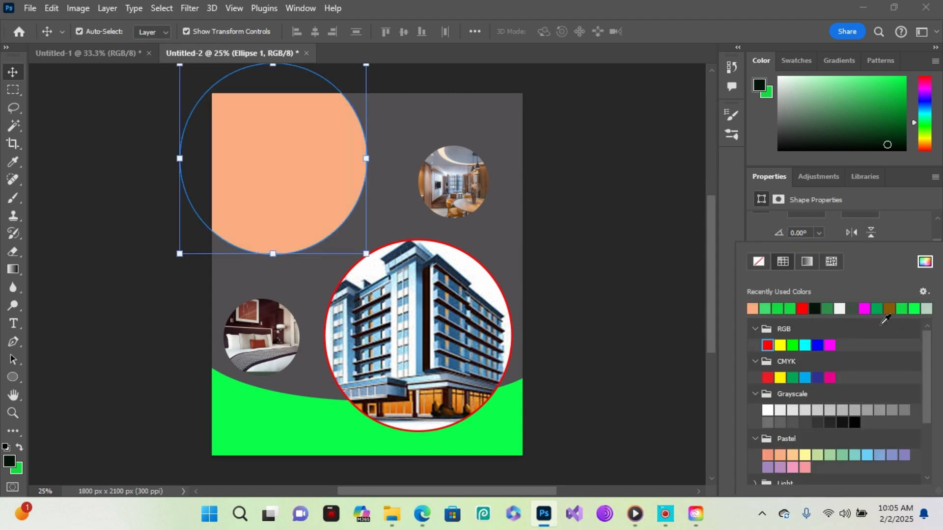
pyautogui.click(927, 310)
pyautogui.click(388, 107)
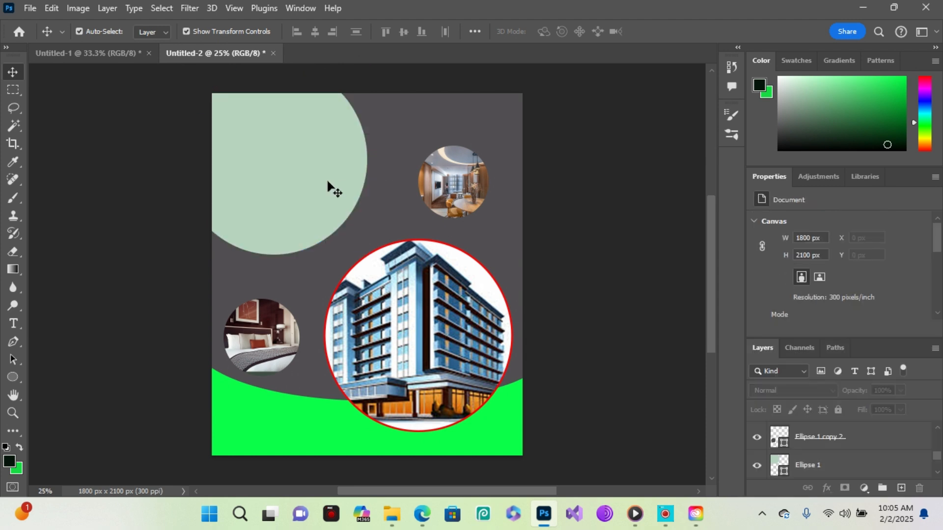
# Enlarge the pale green circle to about 103% and shift it slightly up and to the right.
pyautogui.moveTo(341, 188)
pyautogui.mouseDown()
pyautogui.moveTo(364, 196)
pyautogui.moveTo(357, 181)
pyautogui.mouseUp()
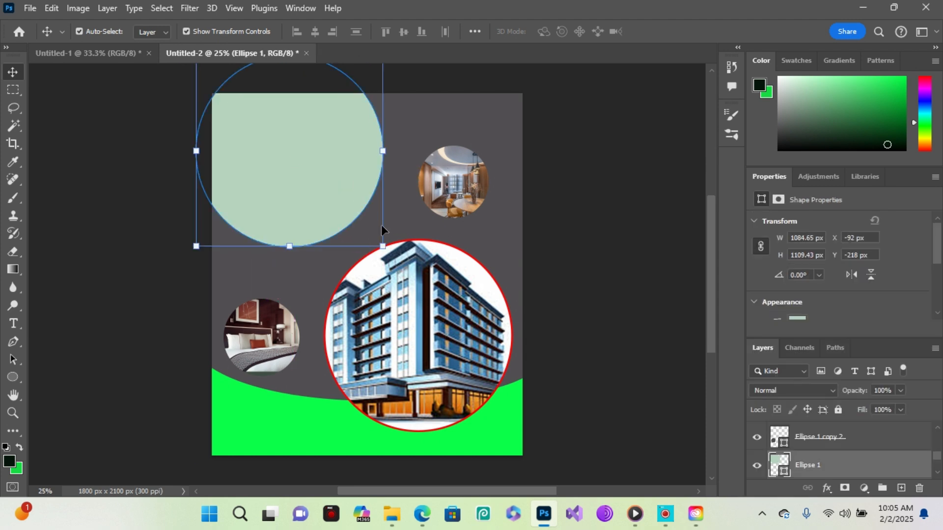
pyautogui.moveTo(385, 249); pyautogui.dragTo(394, 262)
pyautogui.moveTo(338, 219); pyautogui.dragTo(330, 215)
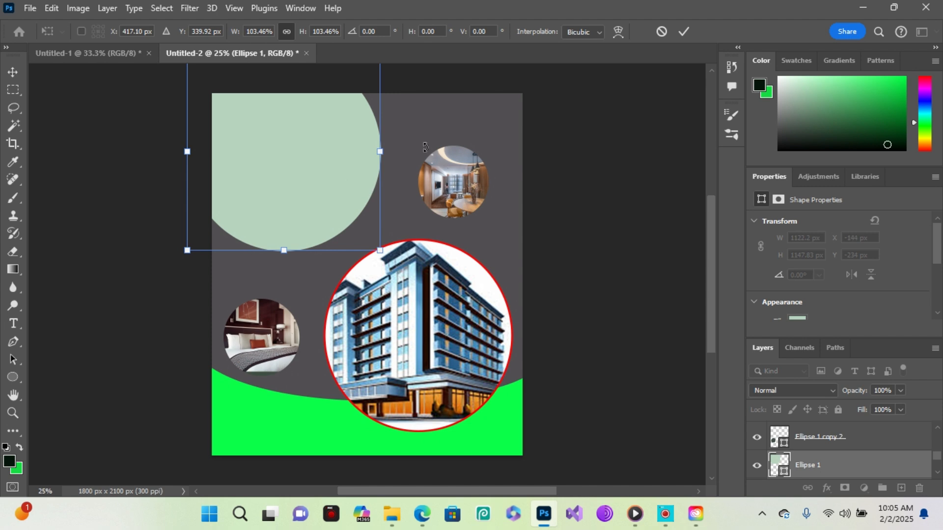
pyautogui.click(4, 78)
pyautogui.click(430, 136)
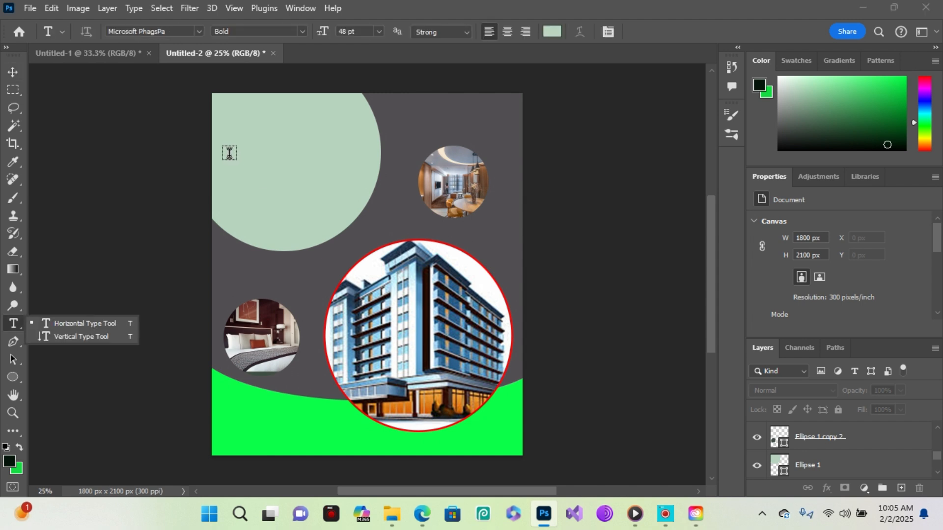
# Add the text "PRMIUM" over the pale green circle in a text box widened to fit it on one line.
pyautogui.moveTo(229, 151); pyautogui.dragTo(341, 194)
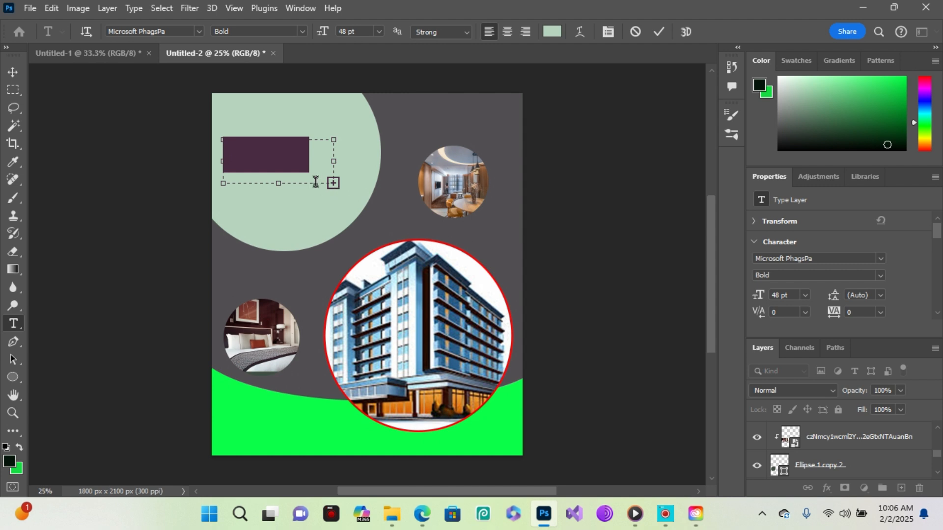
pyautogui.press('BackSpace')
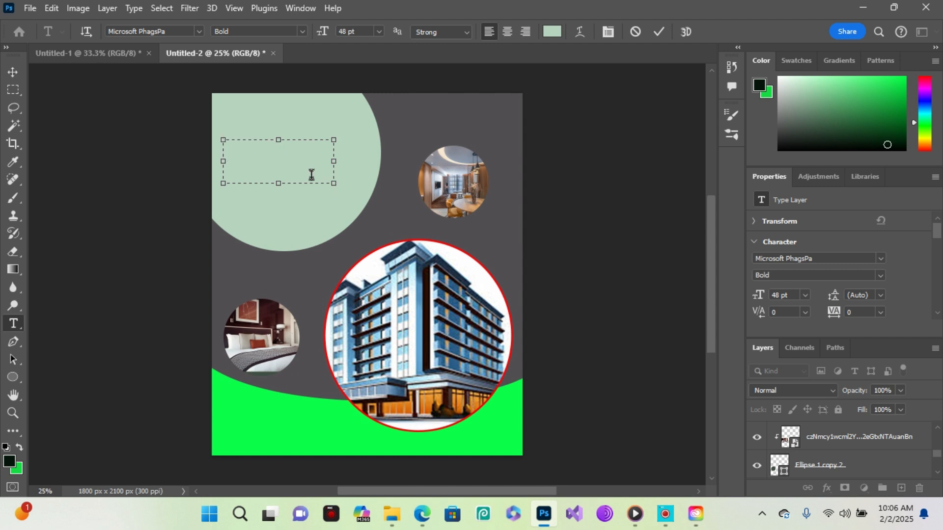
pyautogui.moveTo(281, 197); pyautogui.dragTo(418, 274)
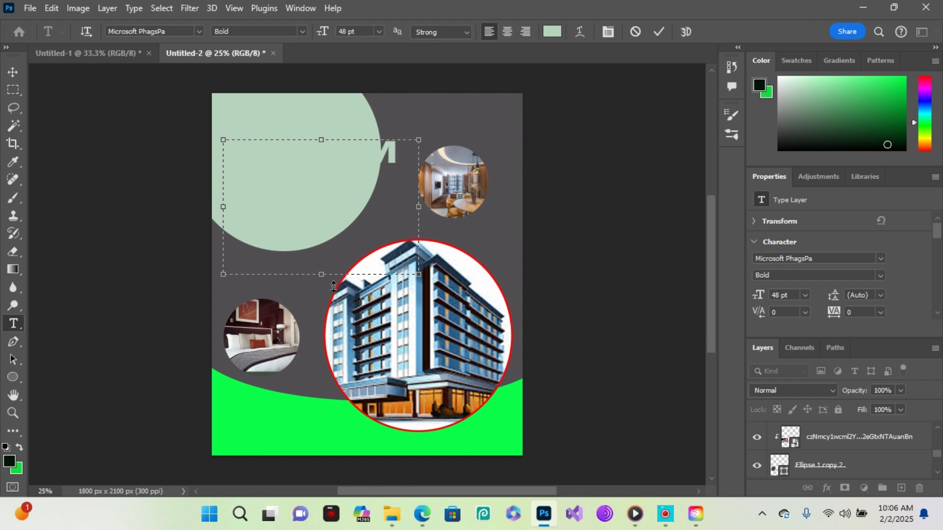
pyautogui.moveTo(333, 286); pyautogui.dragTo(340, 194)
pyautogui.click(13, 72)
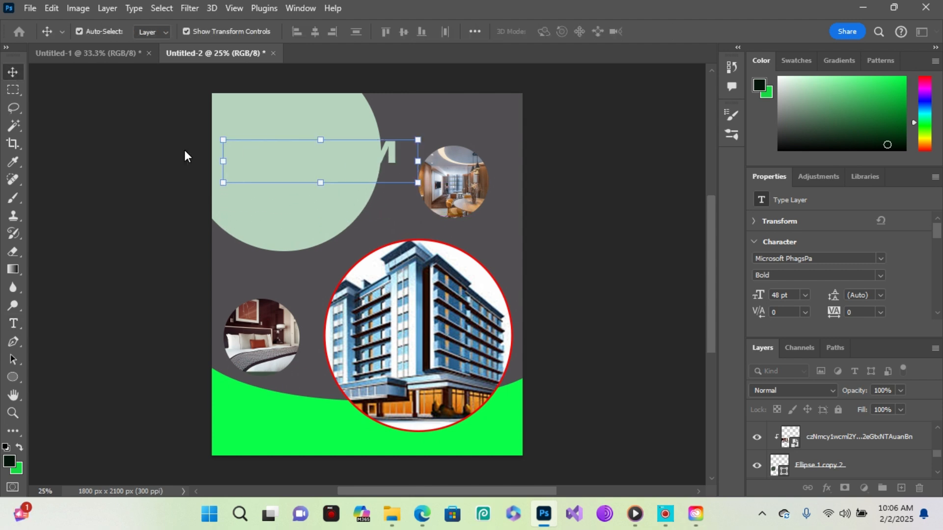
# Move the heading text below the pale green circle and insert the missing "E" after "PR".
pyautogui.moveTo(290, 167); pyautogui.dragTo(294, 273)
pyautogui.doubleClick(276, 269)
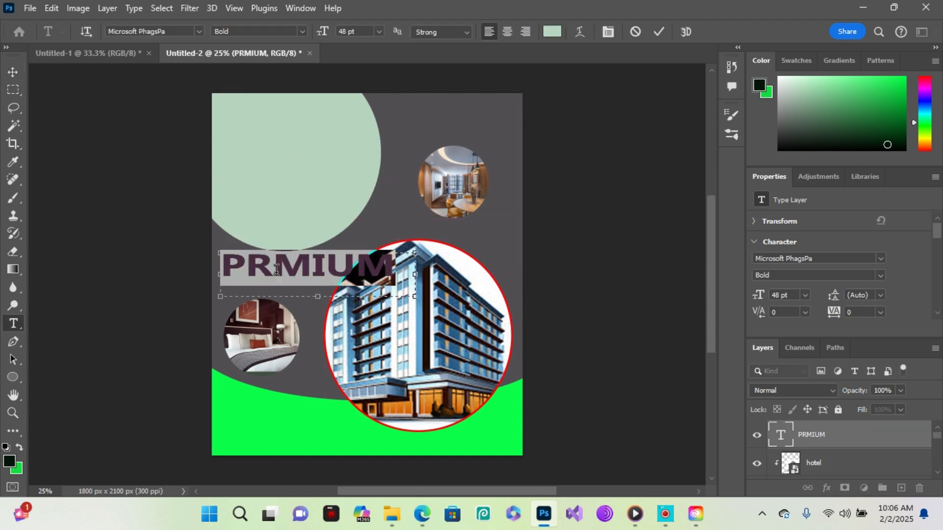
pyautogui.click(272, 269)
pyautogui.write('E')
# Color the heading bright green, complete it as "PREMIUM" and adjust the text box width to fit the whole word.
pyautogui.hotkey('ctrl', 'a')
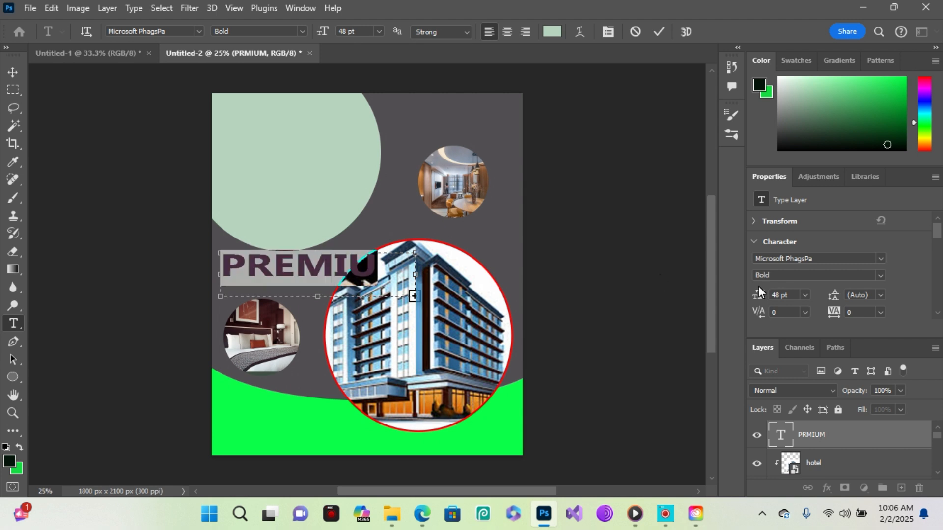
pyautogui.click(901, 81)
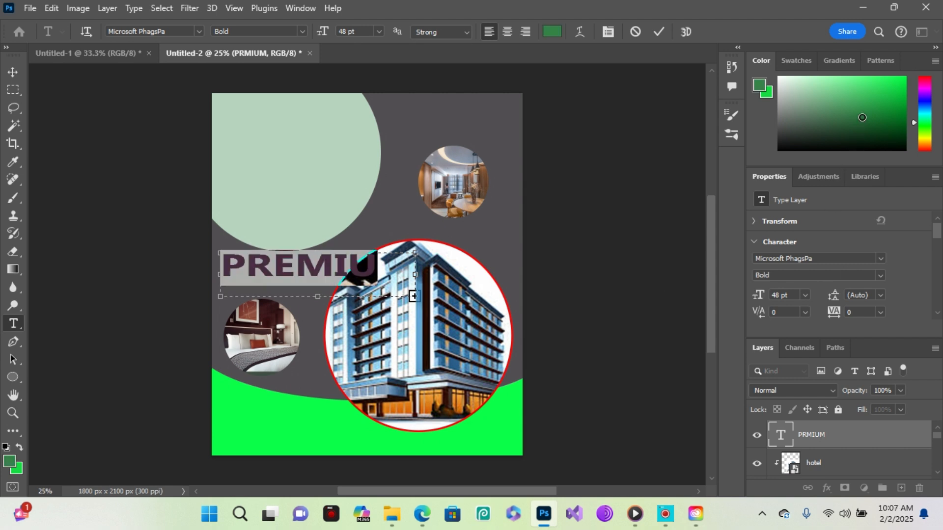
pyautogui.click(386, 281)
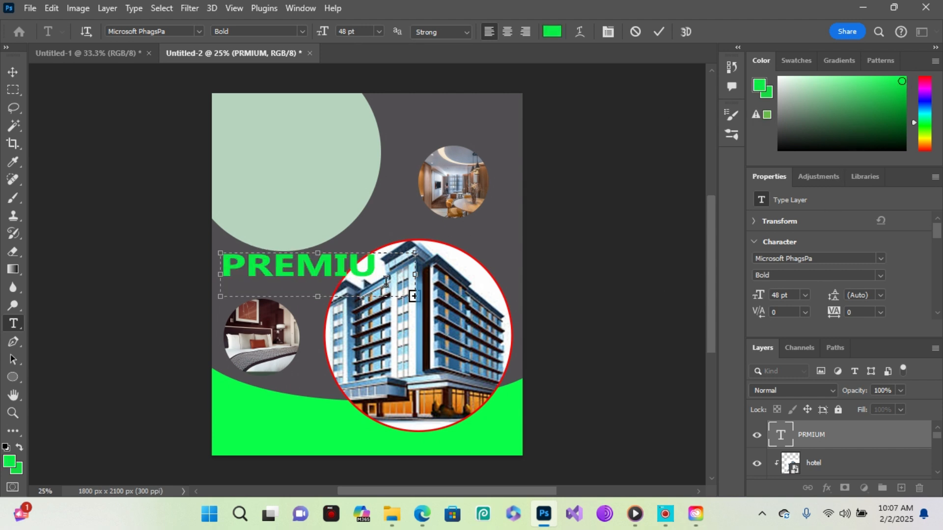
pyautogui.write('MM')
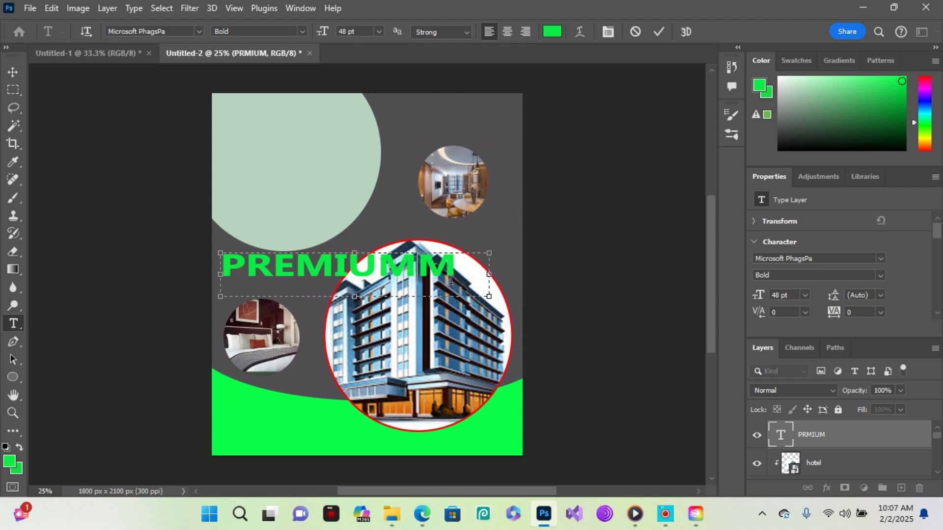
pyautogui.press('BackSpace')
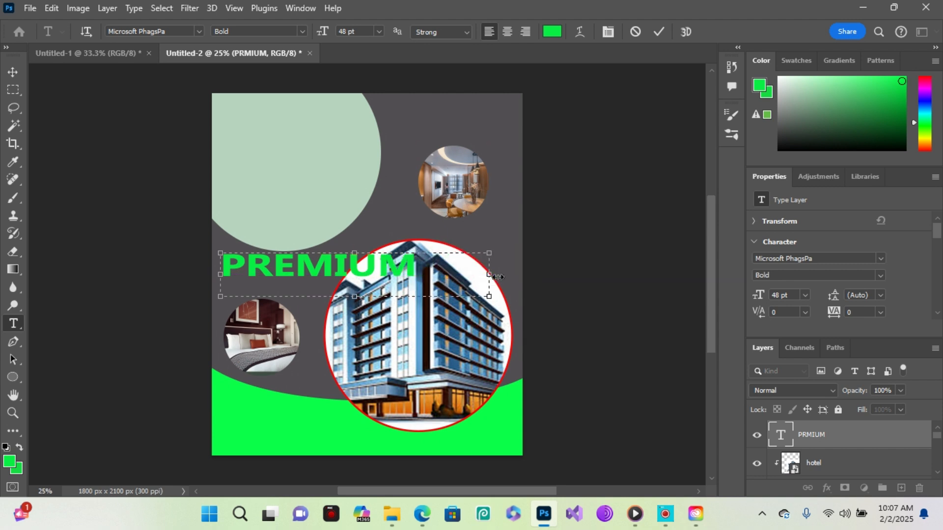
pyautogui.moveTo(497, 276); pyautogui.dragTo(437, 276)
pyautogui.hotkey('ctrl', 'a')
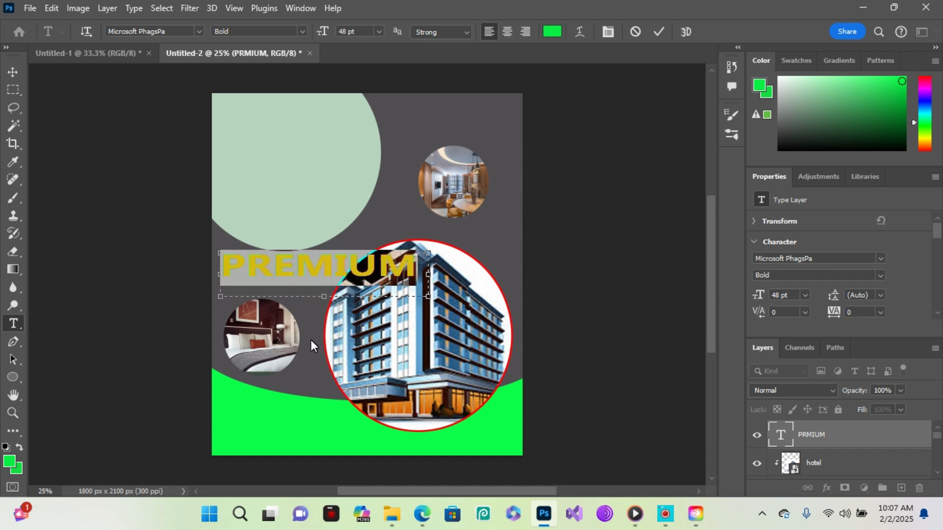
pyautogui.click(10, 72)
# Move the "PREMIUM" heading onto the upper part of the pale green circle and scale it down to about 80%.
pyautogui.moveTo(354, 266); pyautogui.dragTo(350, 149)
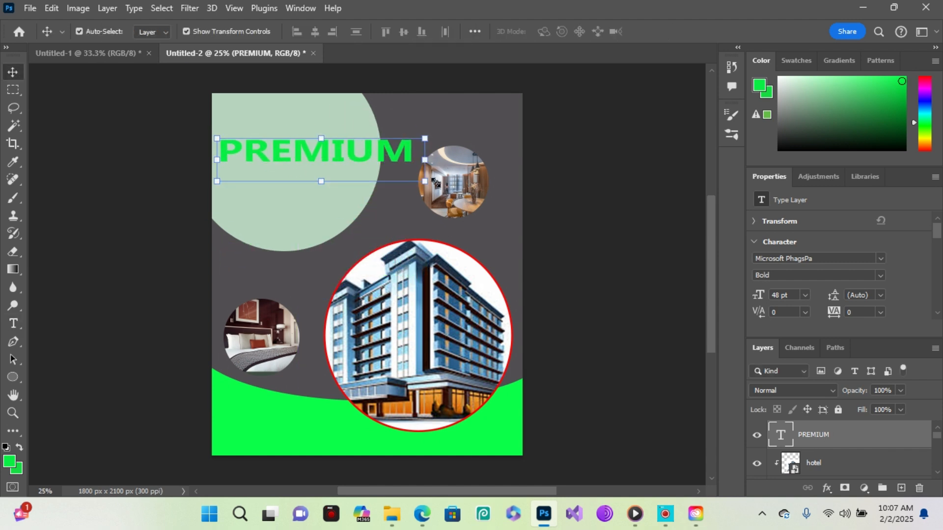
pyautogui.moveTo(427, 186); pyautogui.dragTo(370, 141)
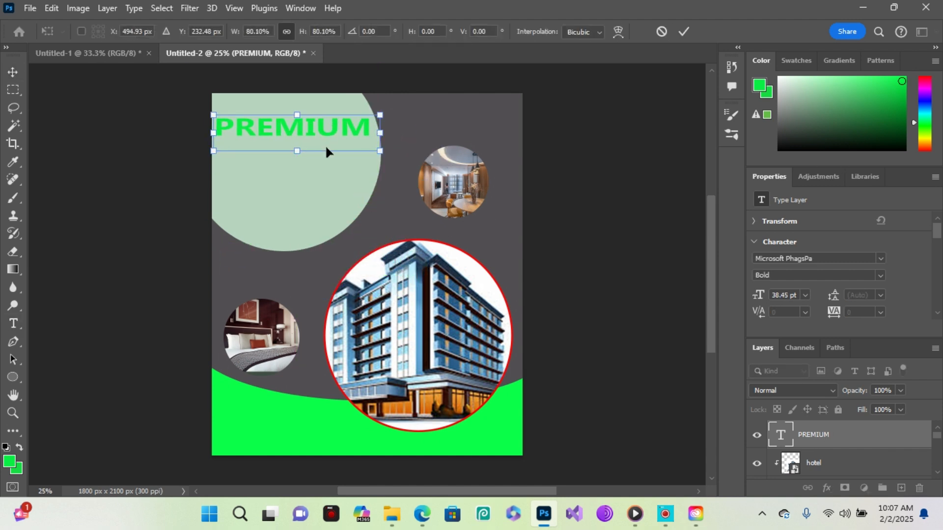
pyautogui.press('Return')
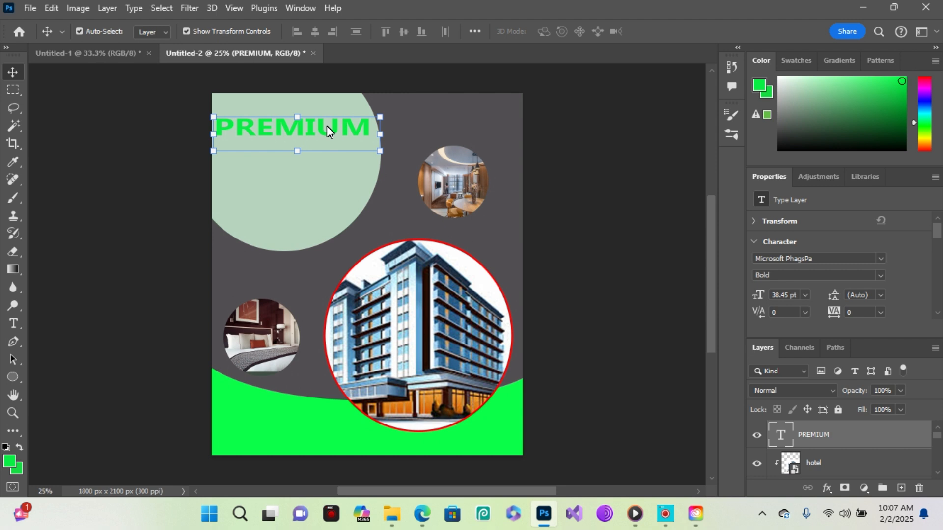
# Recolor the "PREMIUM" heading from bright green to a dark purple.
pyautogui.click(454, 123)
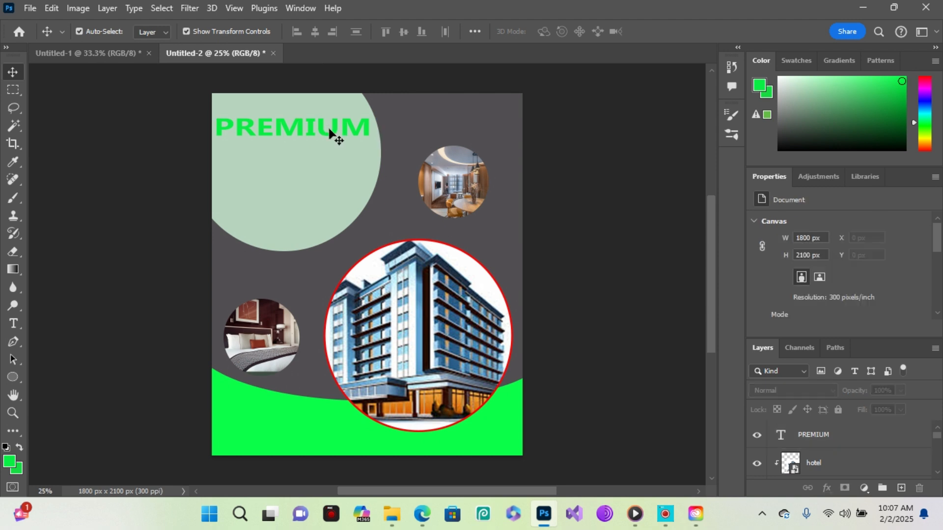
pyautogui.doubleClick(331, 132)
pyautogui.click(553, 32)
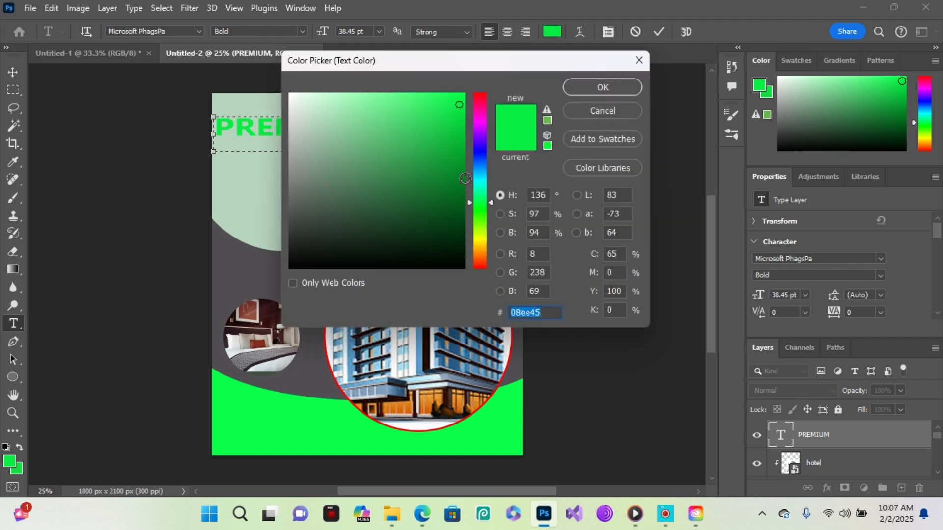
pyautogui.moveTo(346, 172); pyautogui.dragTo(294, 229)
pyautogui.click(484, 115)
pyautogui.moveTo(355, 233)
pyautogui.mouseDown()
pyautogui.moveTo(380, 231)
pyautogui.moveTo(343, 227)
pyautogui.mouseUp()
pyautogui.click(602, 87)
# Scale the "PREMIUM" heading to about 85.5% and move it slightly up inside the pale green circle.
pyautogui.hotkey('ctrl', 't')
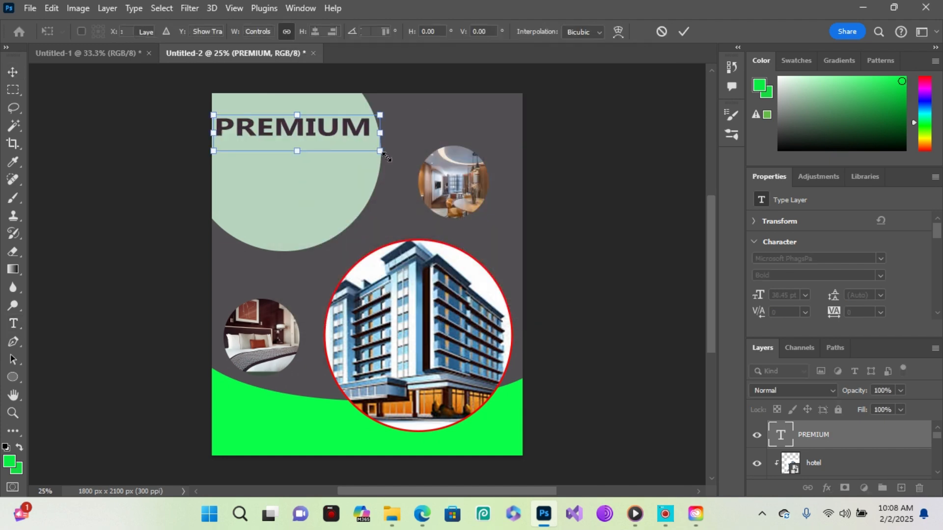
pyautogui.moveTo(380, 151); pyautogui.dragTo(356, 146)
pyautogui.moveTo(309, 129); pyautogui.dragTo(317, 121)
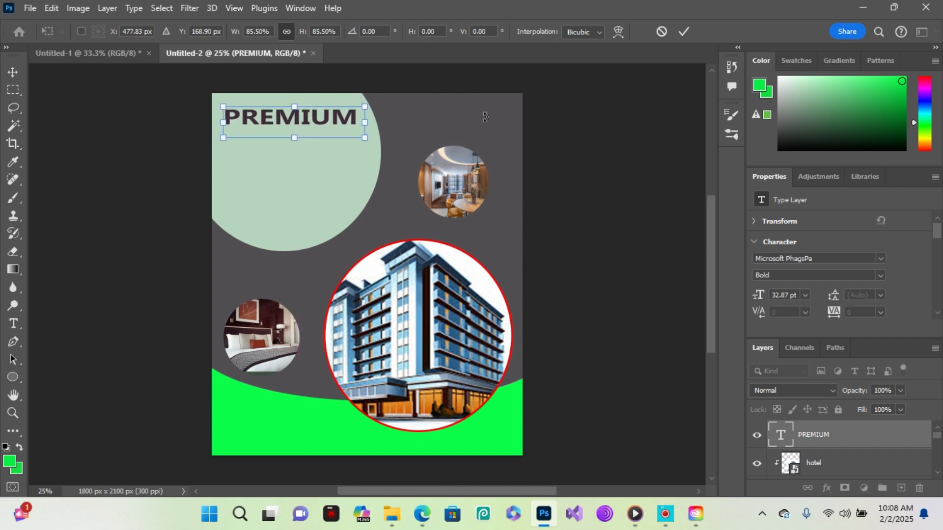
pyautogui.press('Return')
pyautogui.click(440, 110)
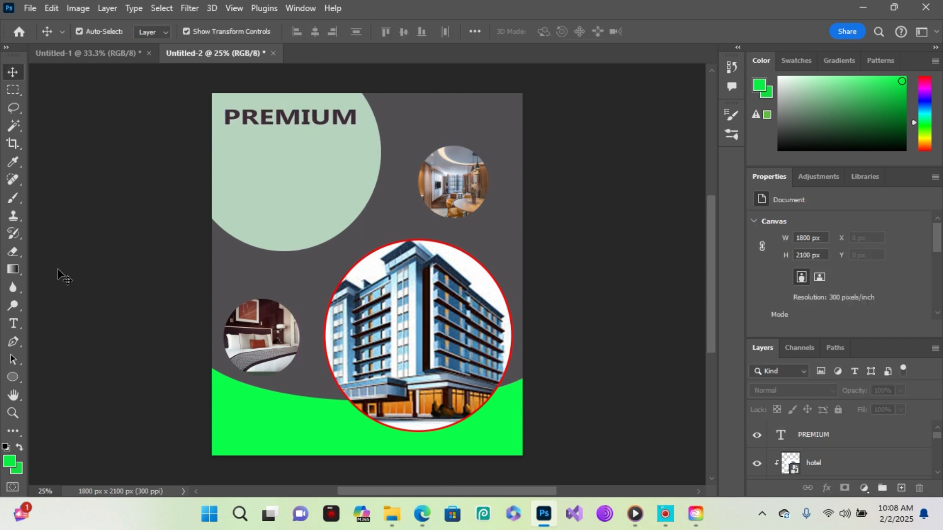
# Duplicate the heading directly below "PREMIUM", replace the copy's text with "HOTEL" and narrow its text box to fit.
pyautogui.moveTo(269, 118); pyautogui.dragTo(269, 154)
pyautogui.doubleClick(348, 151)
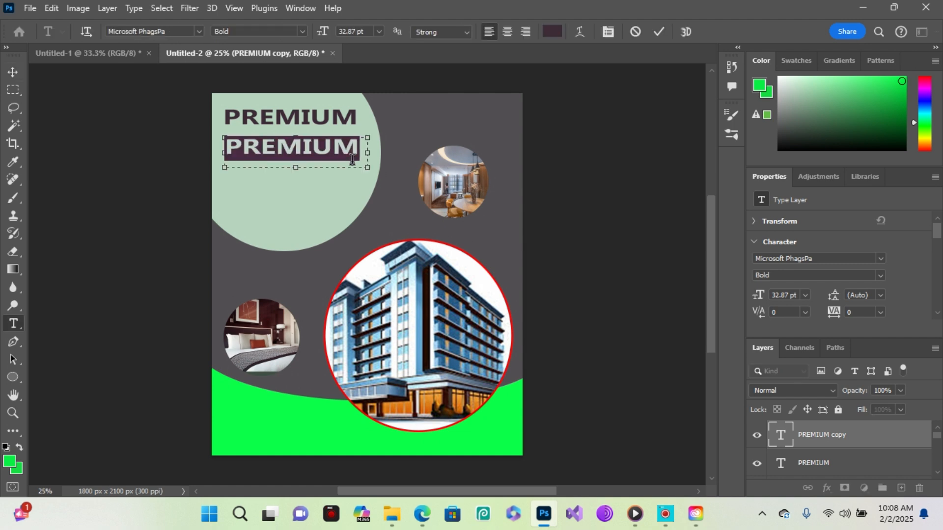
pyautogui.press('BackSpace')
pyautogui.write('HOTEL')
pyautogui.moveTo(370, 165); pyautogui.dragTo(328, 165)
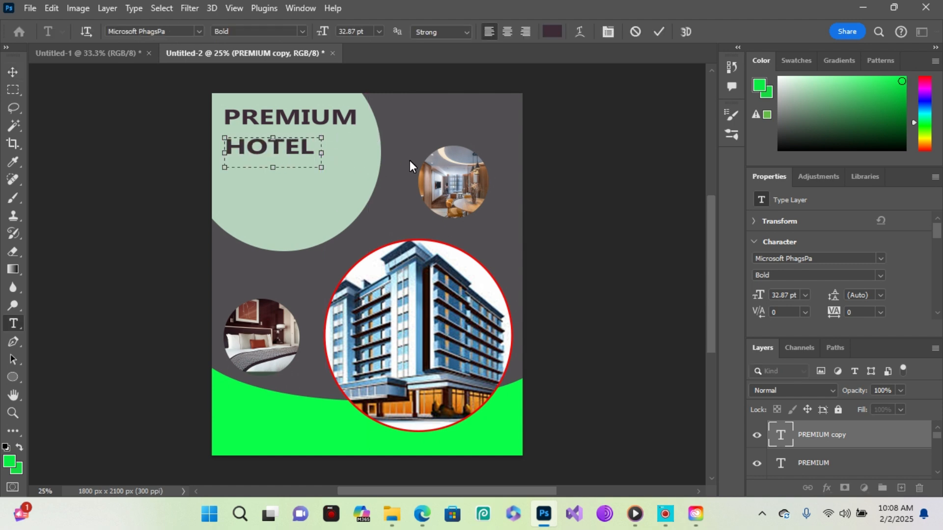
# Color the word "HOTEL" medium green.
pyautogui.click(812, 109)
pyautogui.moveTo(843, 112); pyautogui.dragTo(910, 96)
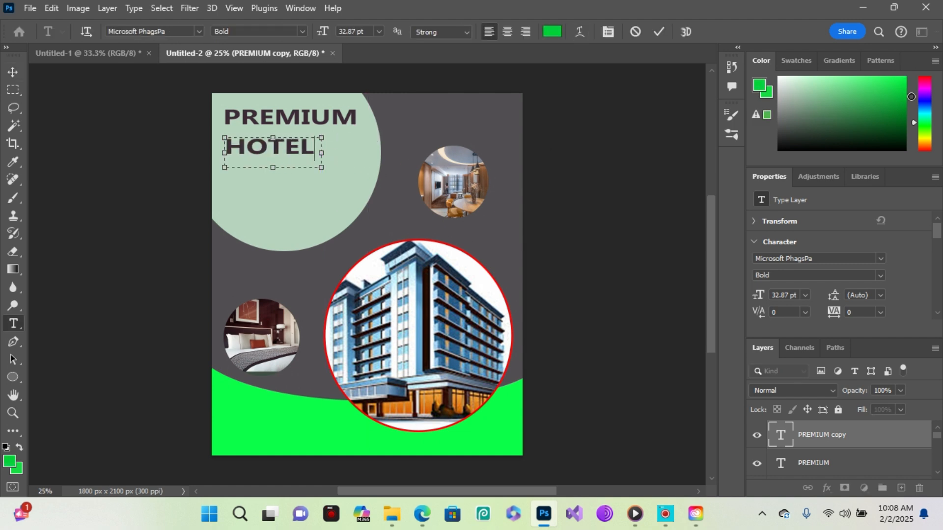
pyautogui.hotkey('ctrl', 'a')
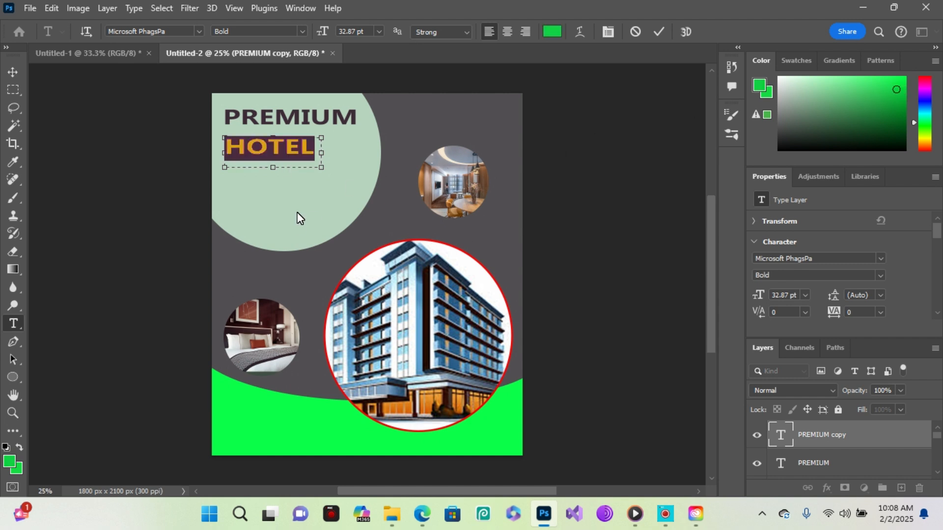
pyautogui.moveTo(322, 168)
pyautogui.mouseDown()
pyautogui.moveTo(307, 159)
pyautogui.moveTo(326, 169)
pyautogui.mouseUp()
pyautogui.click(436, 116)
# Move "HOTEL" so that it sits centered and close beneath "PREMIUM".
pyautogui.press('v')
pyautogui.hotkey('ctrl', 't')
pyautogui.moveTo(277, 153); pyautogui.dragTo(298, 148)
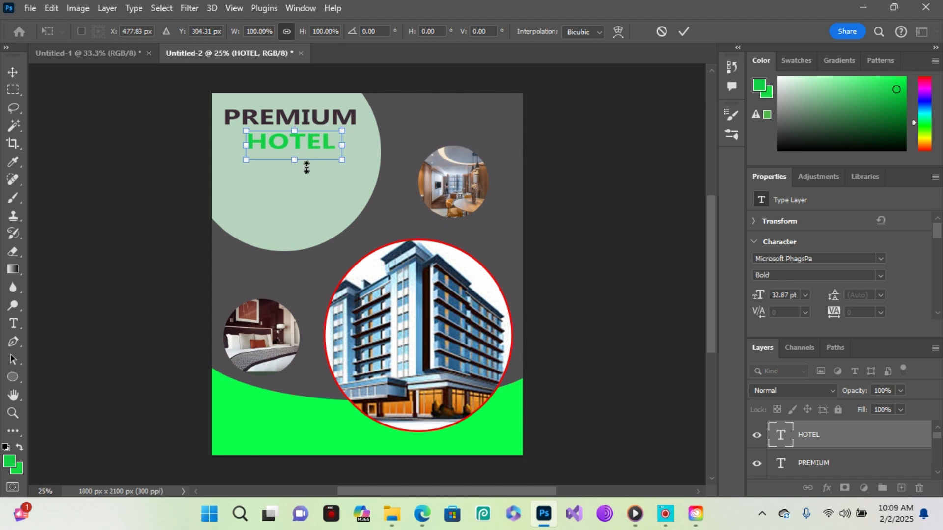
pyautogui.click(322, 216)
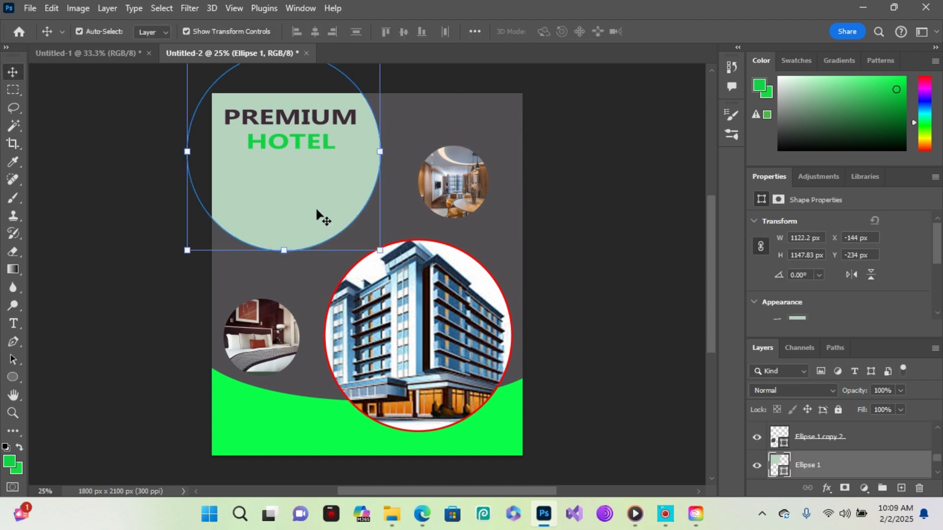
pyautogui.click(444, 124)
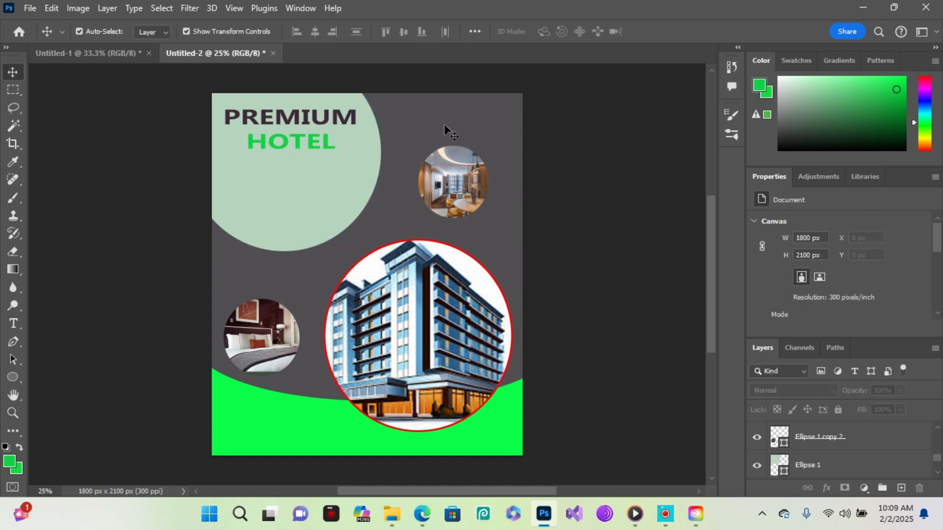
# Add a Lorem ipsum paragraph below "HOTEL" at 11 pt, center-aligned, and shorten its text box to the text's height.
pyautogui.click(13, 323)
pyautogui.moveTo(223, 161); pyautogui.dragTo(421, 293)
pyautogui.hotkey('ctrl', 'shift', ',')
pyautogui.hotkey('ctrl', 'shift', ',')
pyautogui.hotkey('ctrl', 'shift', ',')
pyautogui.hotkey('ctrl', 'shift', ',')
pyautogui.hotkey('ctrl', 'shift', ',')
pyautogui.hotkey('ctrl', 'shift', ',')
pyautogui.hotkey('ctrl', 'shift', ',')
pyautogui.hotkey('ctrl', 'shift', ',')
pyautogui.hotkey('ctrl', 'shift', ',')
pyautogui.hotkey('ctrl', 'shift', ',')
pyautogui.hotkey('ctrl', 'shift', ',')
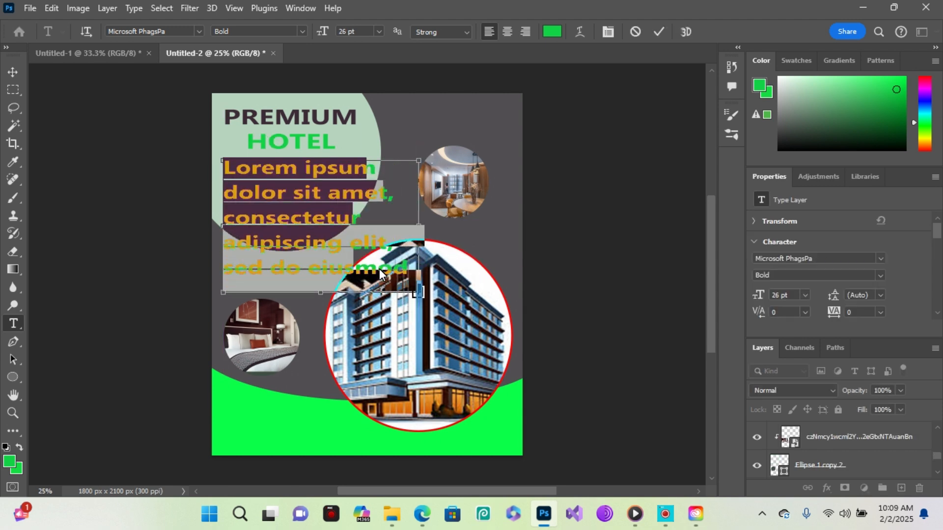
pyautogui.hotkey('ctrl', 'shift', ',')
pyautogui.hotkey('ctrl', 'shift', ',')
pyautogui.hotkey('ctrl', 'shift', ',')
pyautogui.hotkey('ctrl', 'shift', ',')
pyautogui.hotkey('ctrl', 'shift', ',')
pyautogui.hotkey('ctrl', 'shift', ',')
pyautogui.hotkey('ctrl', 'shift', ',')
pyautogui.hotkey('ctrl', 'shift', ',')
pyautogui.click(508, 31)
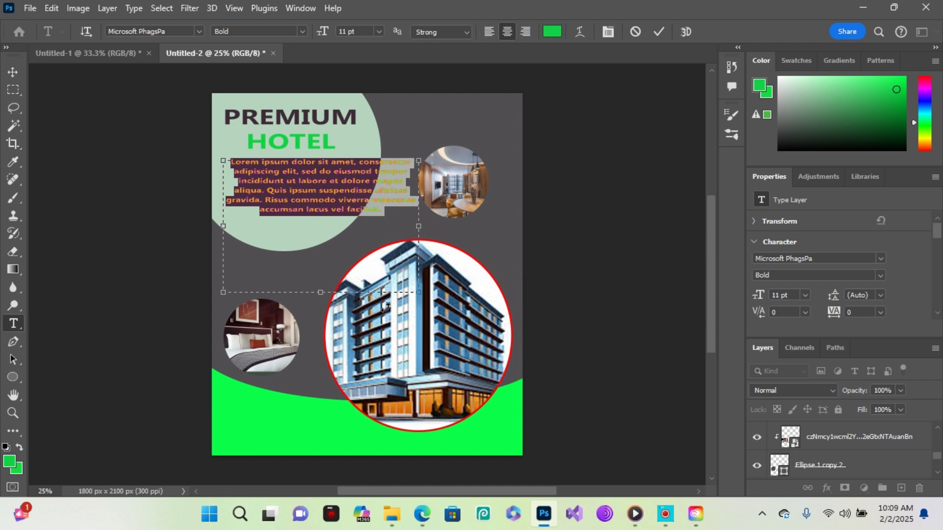
pyautogui.moveTo(321, 293); pyautogui.dragTo(339, 221)
# Scale the Lorem ipsum paragraph to about 77.5% and position it inside the pale green circle.
pyautogui.click(12, 72)
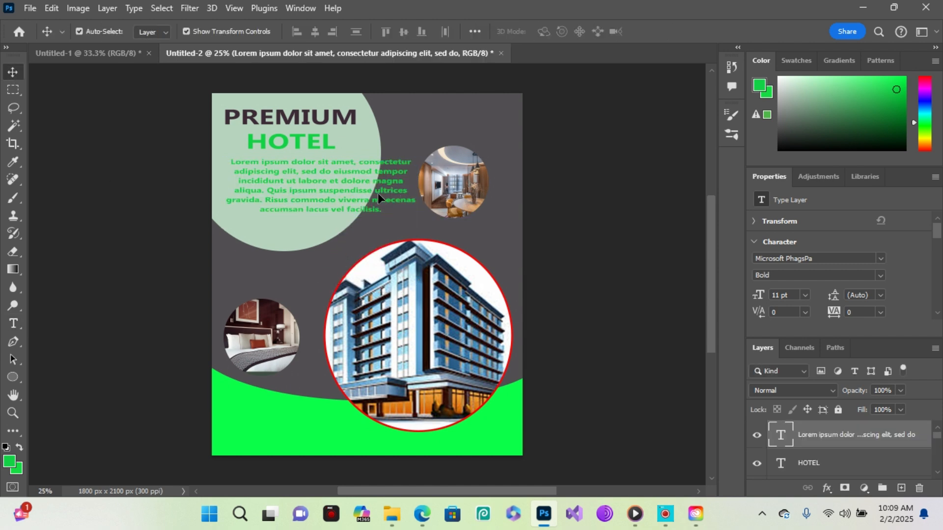
pyautogui.moveTo(378, 193); pyautogui.dragTo(363, 190)
pyautogui.moveTo(403, 215); pyautogui.dragTo(359, 202)
pyautogui.moveTo(307, 187)
pyautogui.mouseDown()
pyautogui.moveTo(319, 183)
pyautogui.moveTo(319, 195)
pyautogui.mouseUp()
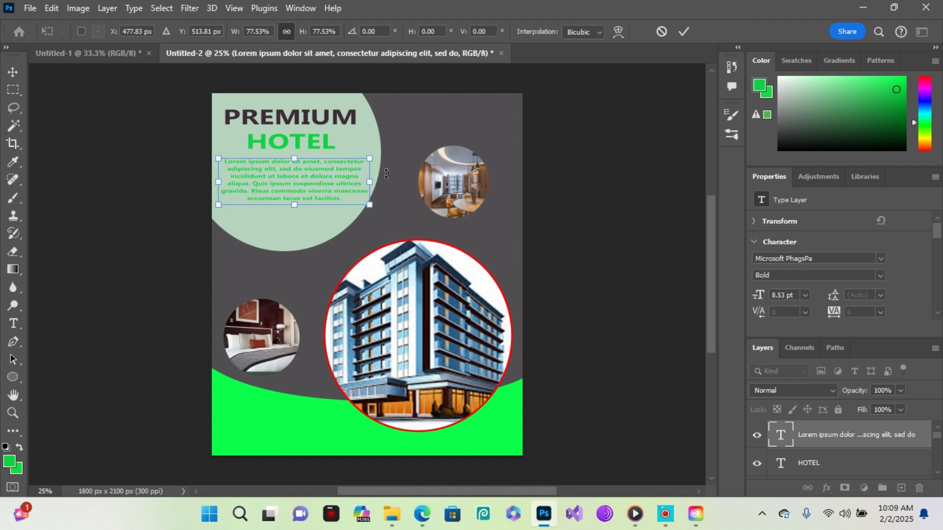
pyautogui.press('Return')
# Color the Lorem ipsum paragraph red and move it up close beneath "HOTEL".
pyautogui.doubleClick(332, 175)
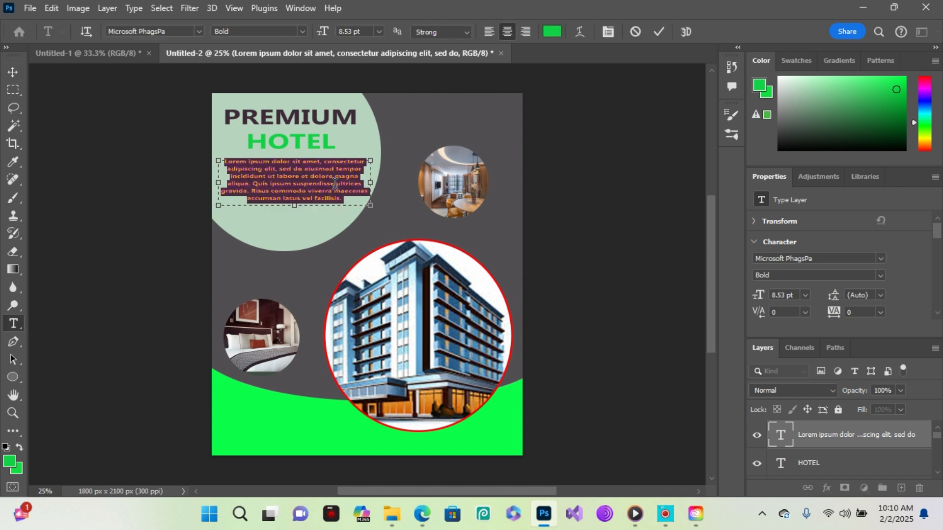
pyautogui.click(925, 77)
pyautogui.moveTo(887, 103)
pyautogui.mouseDown()
pyautogui.moveTo(852, 108)
pyautogui.moveTo(908, 96)
pyautogui.moveTo(902, 89)
pyautogui.mouseUp()
pyautogui.click(413, 135)
pyautogui.click(400, 220)
pyautogui.moveTo(322, 190); pyautogui.dragTo(318, 185)
pyautogui.click(396, 210)
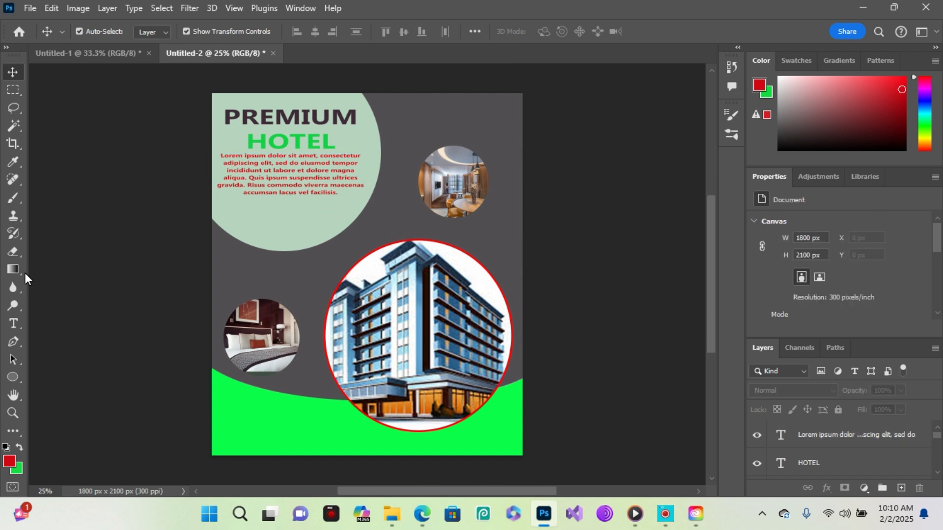
# Draw a red rectangle about 454 by 428 px near the pale green circle's lower edge, round its corners and move it up.
pyautogui.rightClick(13, 377)
pyautogui.click(64, 378)
pyautogui.moveTo(302, 214); pyautogui.dragTo(381, 288)
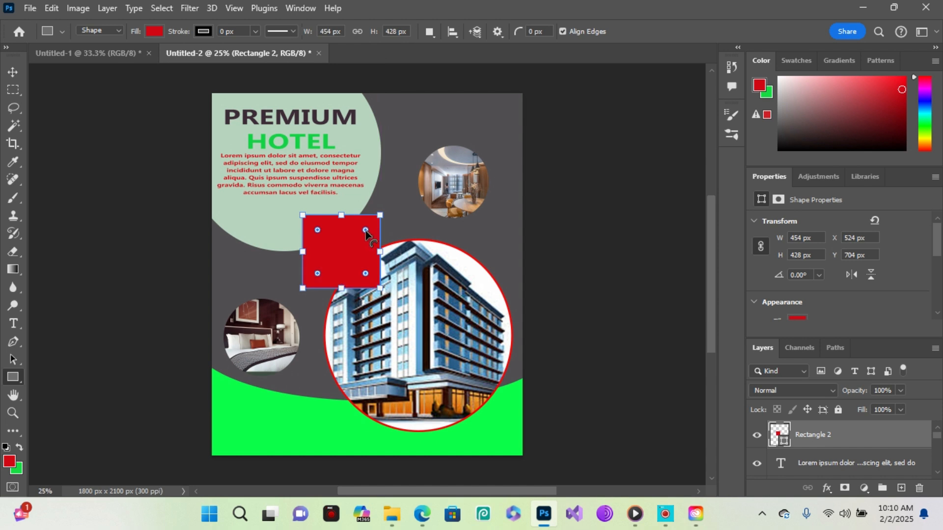
pyautogui.moveTo(366, 231); pyautogui.dragTo(360, 236)
pyautogui.moveTo(381, 288); pyautogui.dragTo(339, 230)
# Scale the red rounded rectangle to about 81.8% and place it on the circle's lower edge.
pyautogui.click(14, 73)
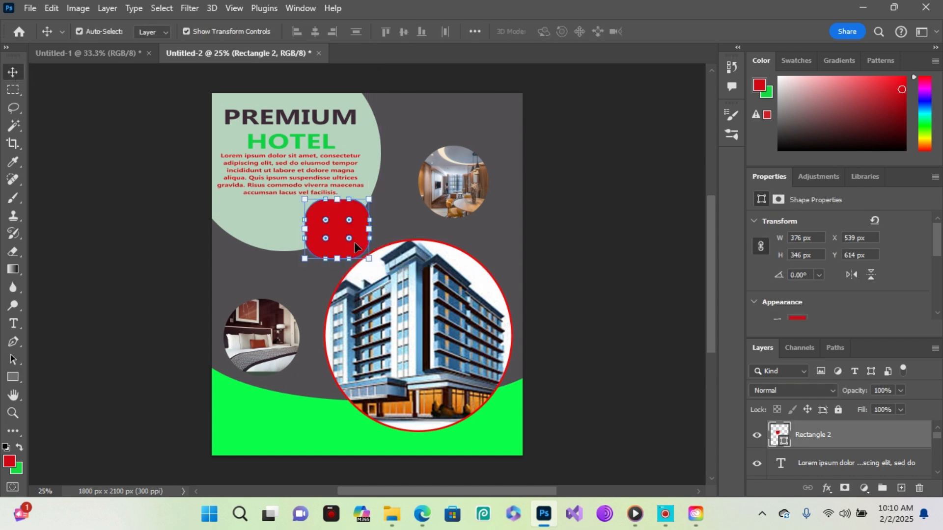
pyautogui.moveTo(371, 261); pyautogui.dragTo(349, 238)
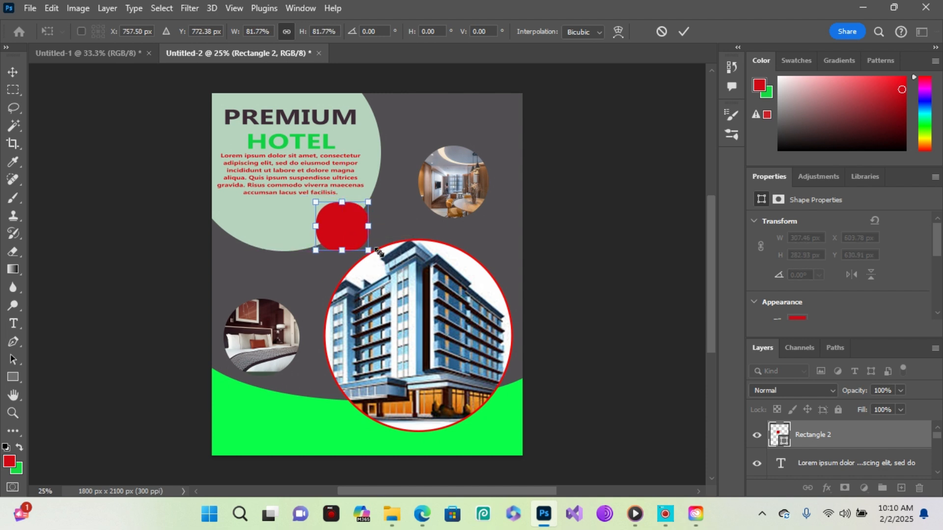
pyautogui.scroll(-2, 793, 275)
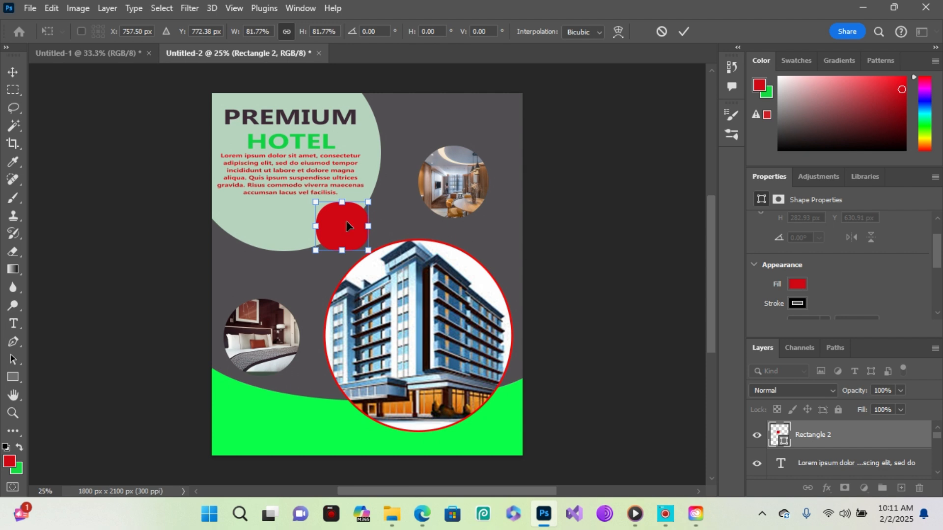
pyautogui.press('Return')
# Try several recently used fill colors on the rounded rectangle and settle on the dark green.
pyautogui.click(797, 283)
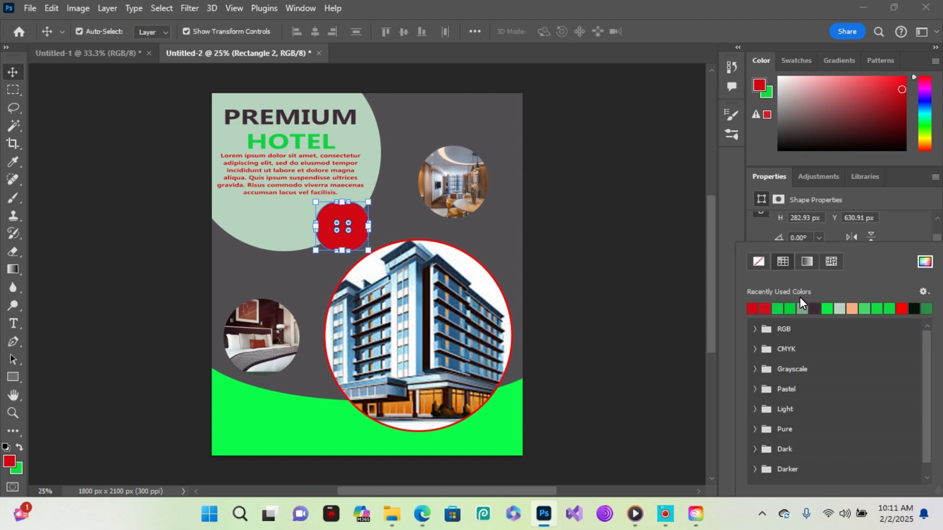
pyautogui.click(827, 310)
pyautogui.click(831, 309)
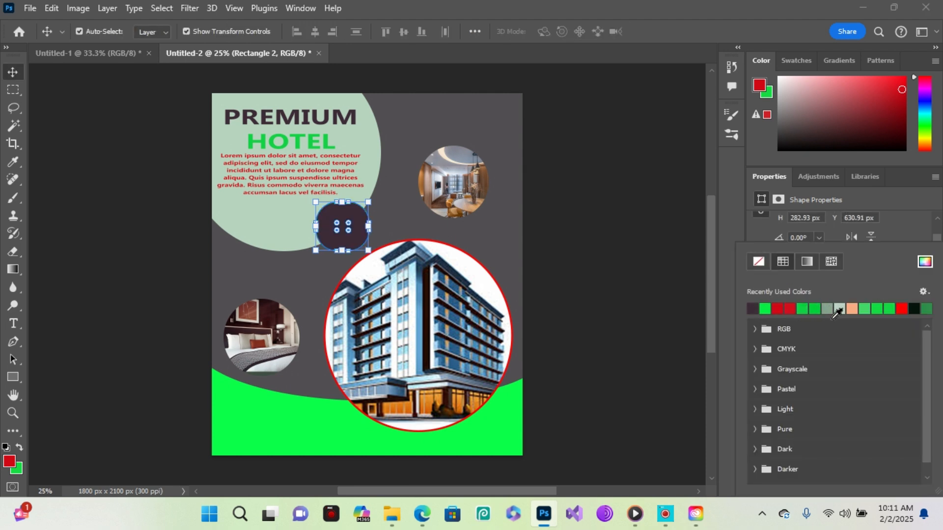
pyautogui.click(765, 308)
pyautogui.click(914, 308)
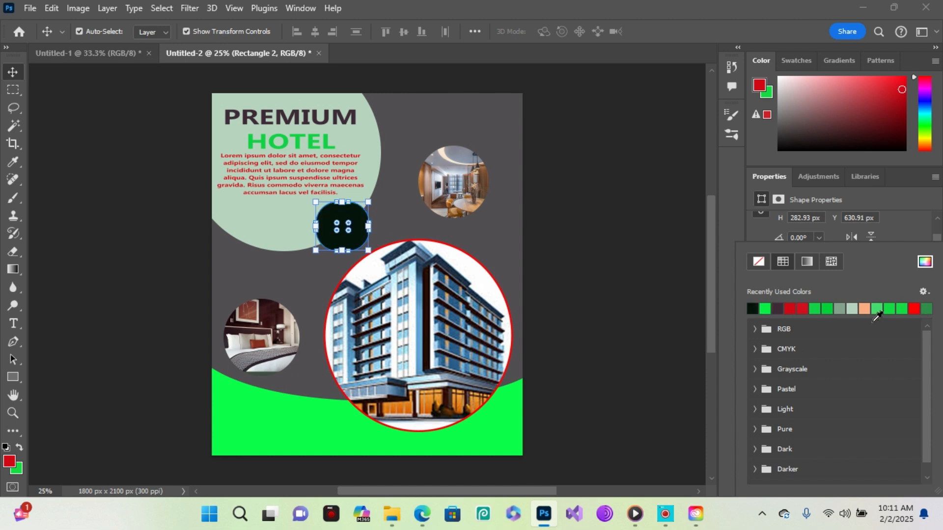
pyautogui.click(927, 309)
# Scale the dark green rounded rectangle to about 88% and adjust its position on the circle's lower edge.
pyautogui.moveTo(340, 228); pyautogui.dragTo(367, 250)
pyautogui.click(369, 247)
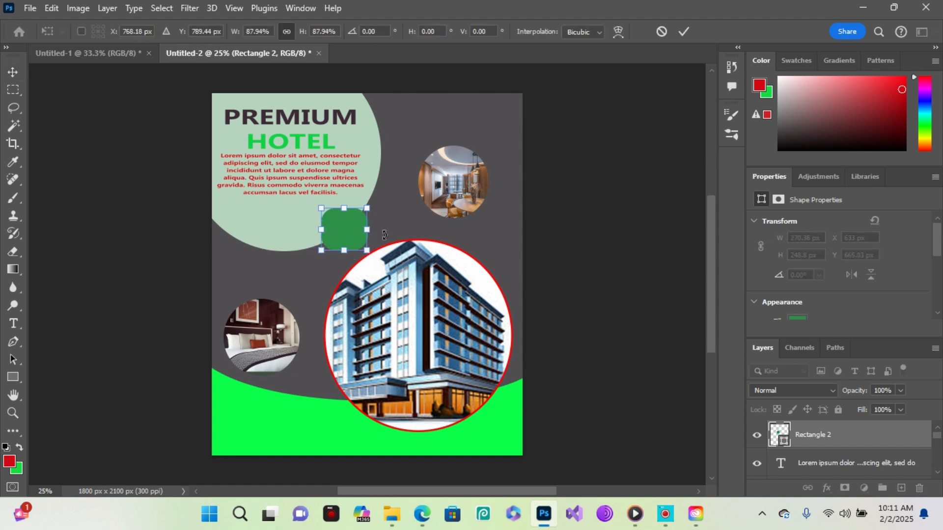
pyautogui.click(12, 71)
pyautogui.click(375, 155)
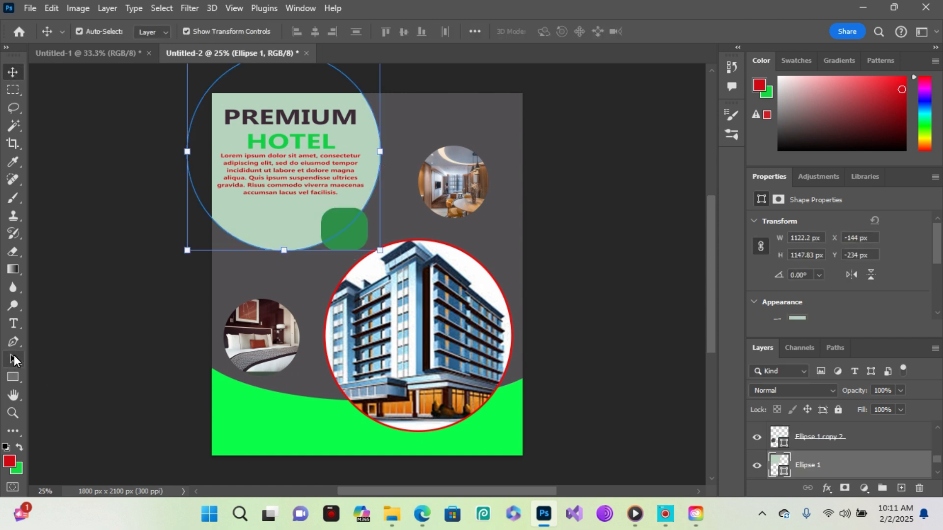
# Add the two-line text "20% OFF" beside the green rounded rectangle in pale pink, at 19.74 pt with 15.56 pt leading.
pyautogui.click(14, 326)
pyautogui.moveTo(381, 207); pyautogui.dragTo(430, 251)
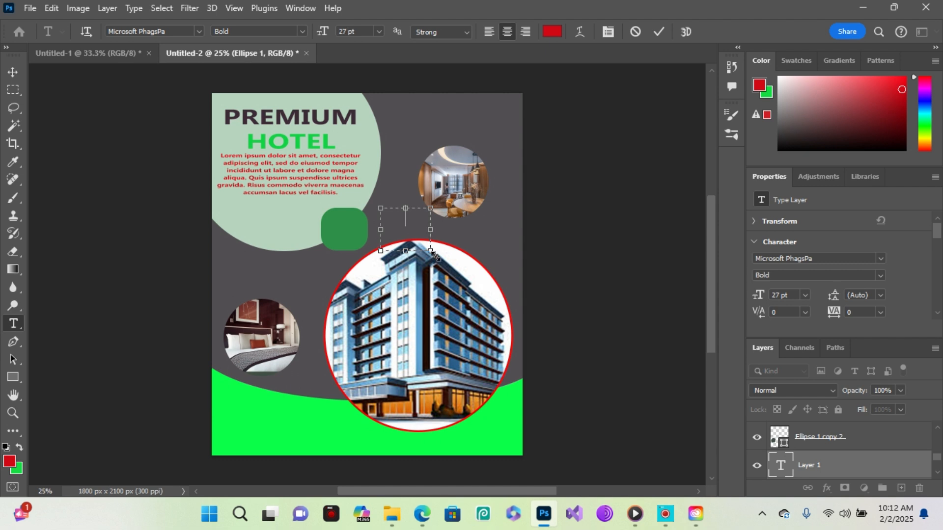
pyautogui.write('20')
pyautogui.moveTo(840, 301); pyautogui.dragTo(534, 291)
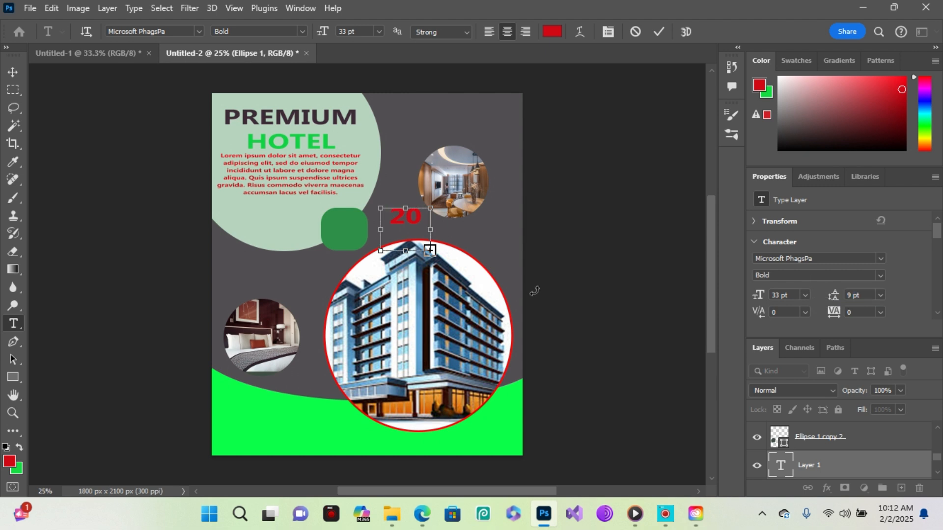
pyautogui.hotkey('ctrl', 'a')
pyautogui.moveTo(842, 295); pyautogui.dragTo(401, 227)
pyautogui.click(791, 92)
pyautogui.click(499, 249)
pyautogui.click(12, 69)
pyautogui.press('Return')
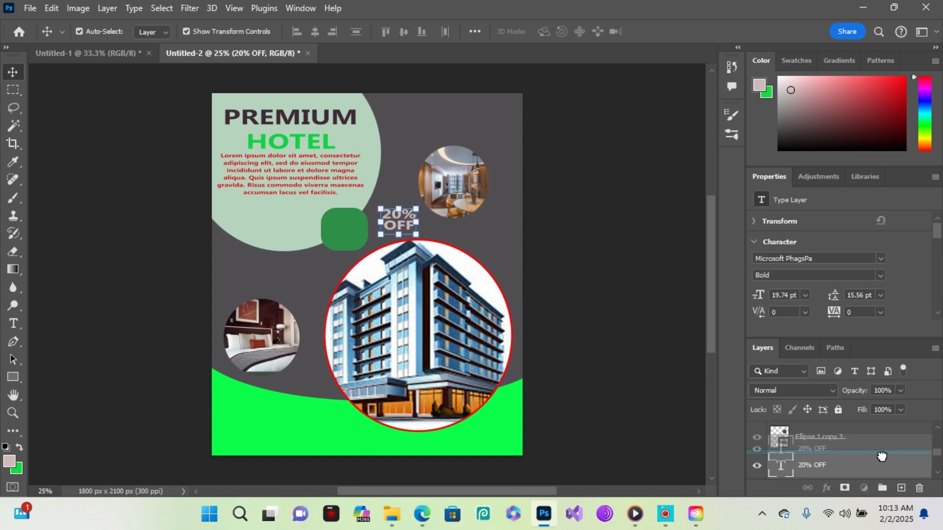
# Bring the "20% OFF" layer above the rounded rectangle's layer and center the text on the green rectangle.
pyautogui.moveTo(822, 466); pyautogui.dragTo(819, 435)
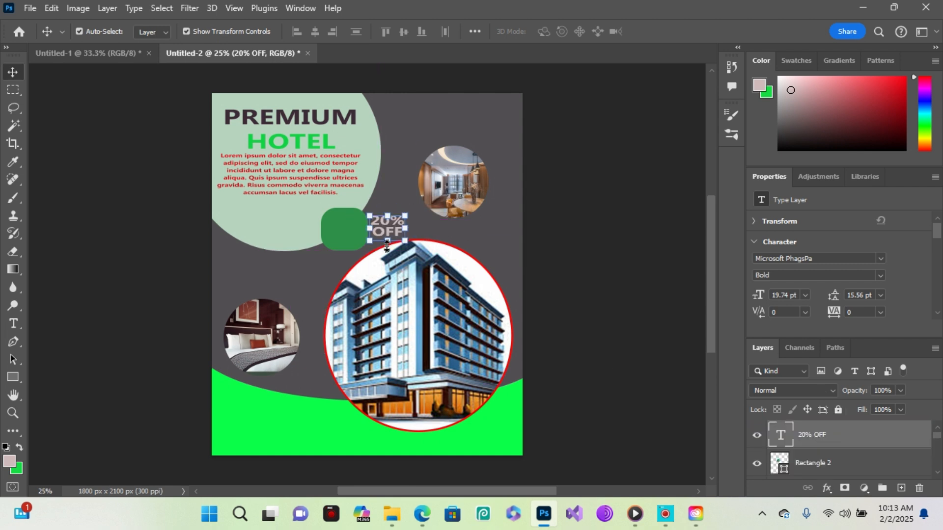
pyautogui.moveTo(388, 226); pyautogui.dragTo(347, 230)
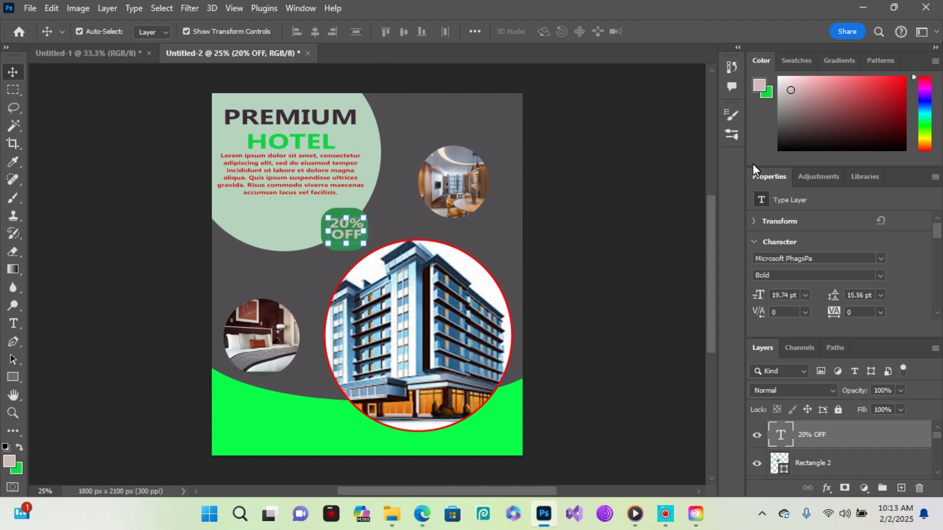
# Set the foreground color to a medium green and deselect the "20% OFF" text layer.
pyautogui.click(926, 122)
pyautogui.click(867, 93)
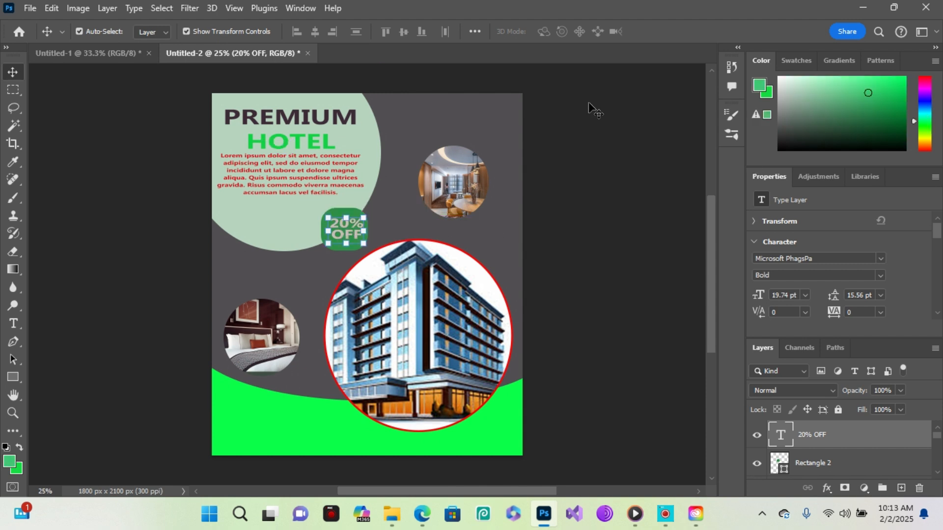
pyautogui.click(488, 228)
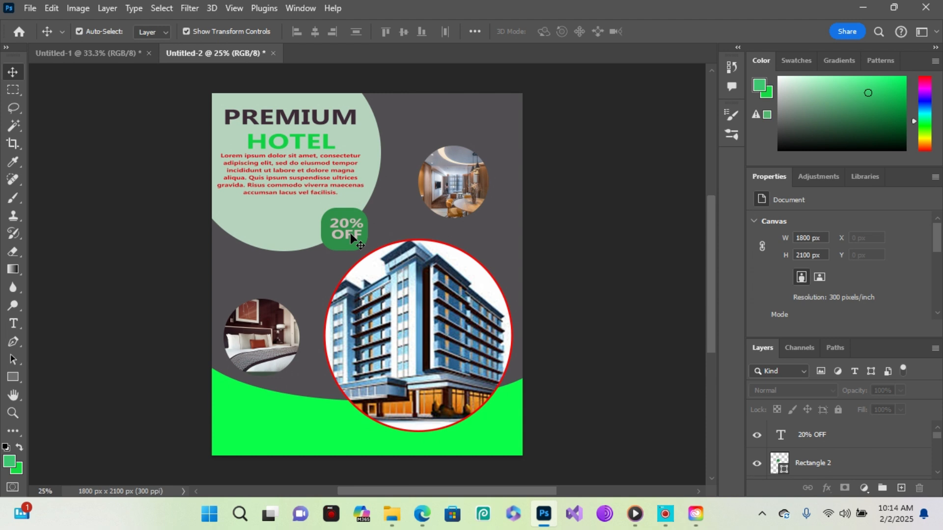
# Add a pale pink text block of dotted rows near the upper-right circular photo.
pyautogui.click(14, 324)
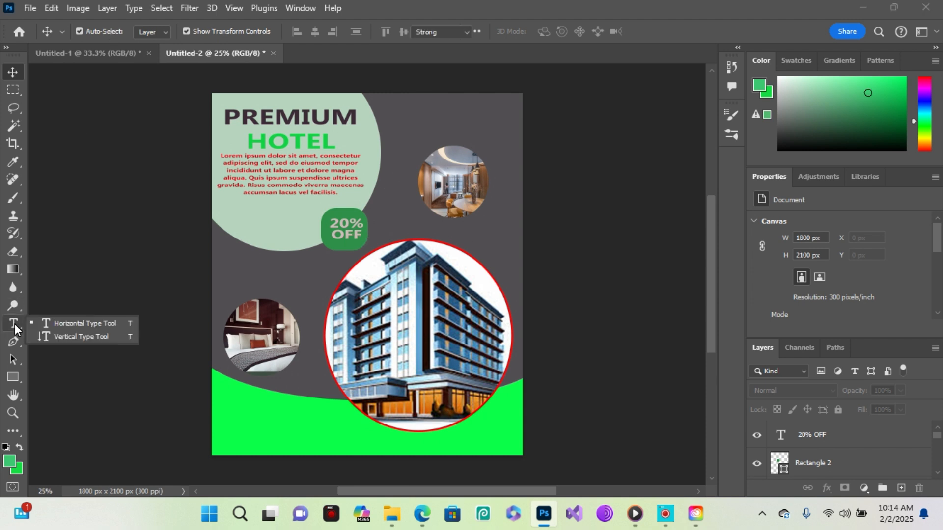
pyautogui.moveTo(408, 117); pyautogui.dragTo(496, 160)
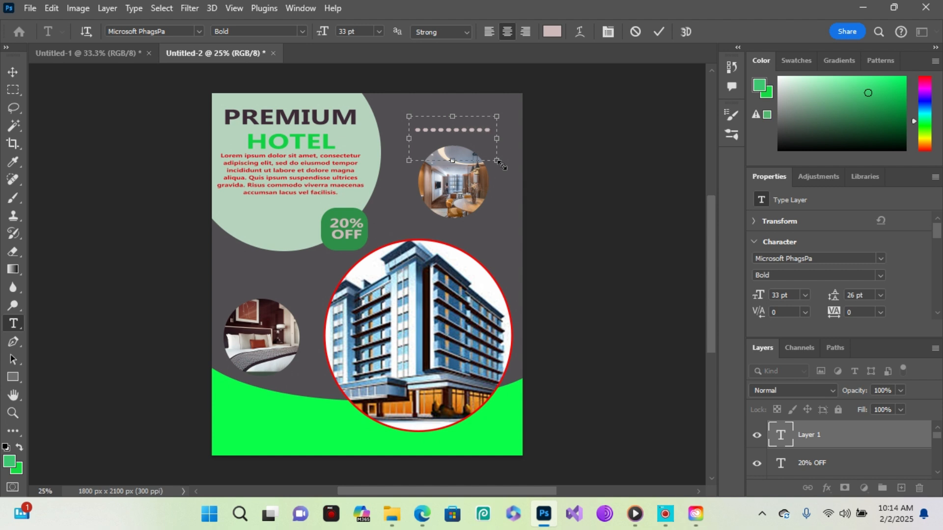
pyautogui.write('...................')
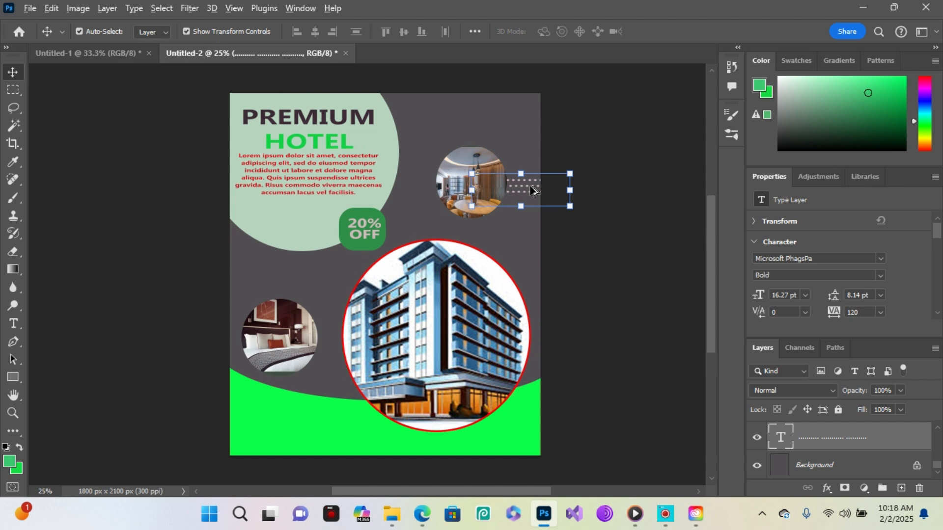
# Duplicate the dotted rows onto both sides of the bedroom photo, setting the copy beside the hotel circle to 18 pt leading.
pyautogui.moveTo(521, 186); pyautogui.dragTo(258, 335)
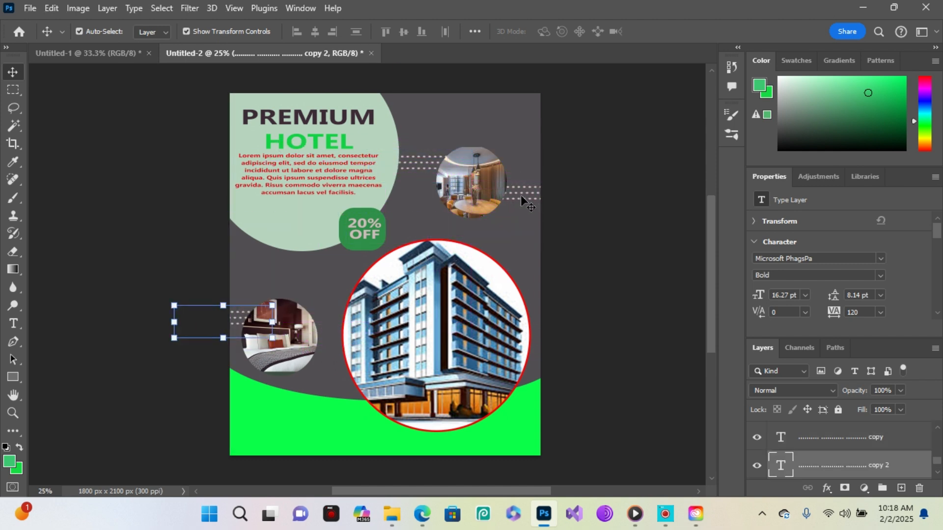
pyautogui.moveTo(522, 199); pyautogui.dragTo(331, 285)
pyautogui.doubleClick(331, 285)
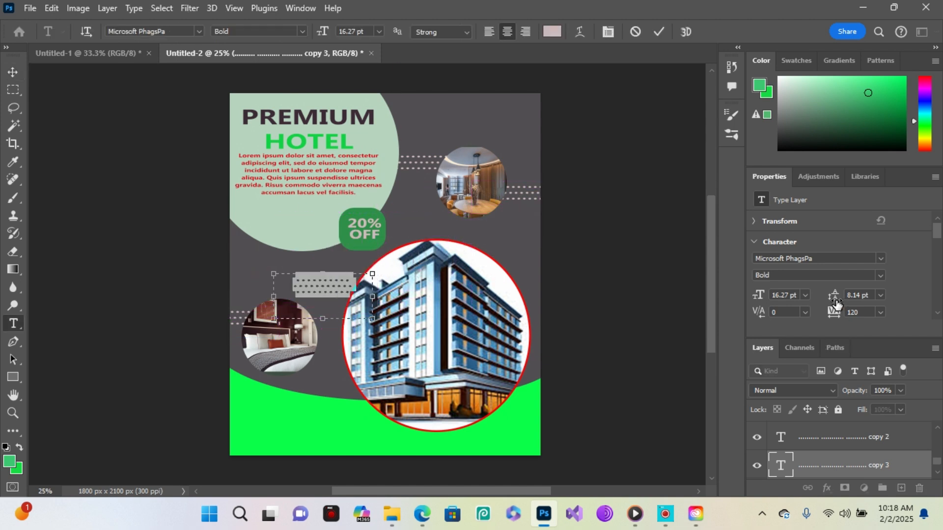
pyautogui.moveTo(837, 301); pyautogui.dragTo(840, 301)
pyautogui.click(12, 72)
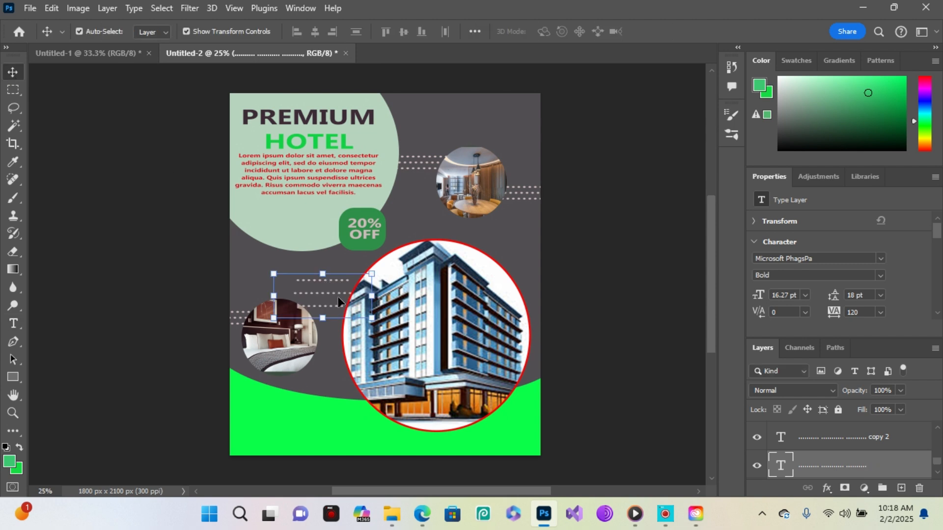
pyautogui.moveTo(334, 301); pyautogui.dragTo(334, 336)
pyautogui.click(334, 378)
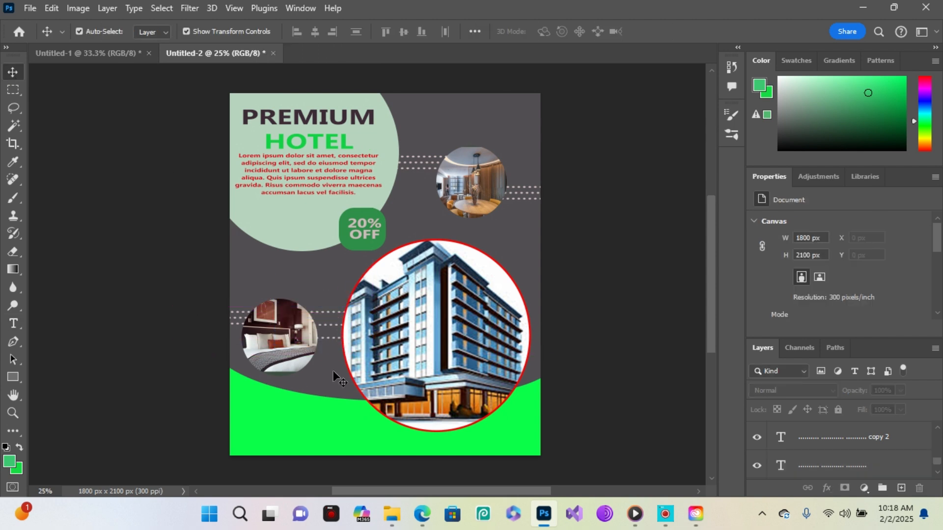
# Select the Custom Shape tool and choose the long-petaled open bloom from the Flowers shapes.
pyautogui.rightClick(13, 377)
pyautogui.click(84, 444)
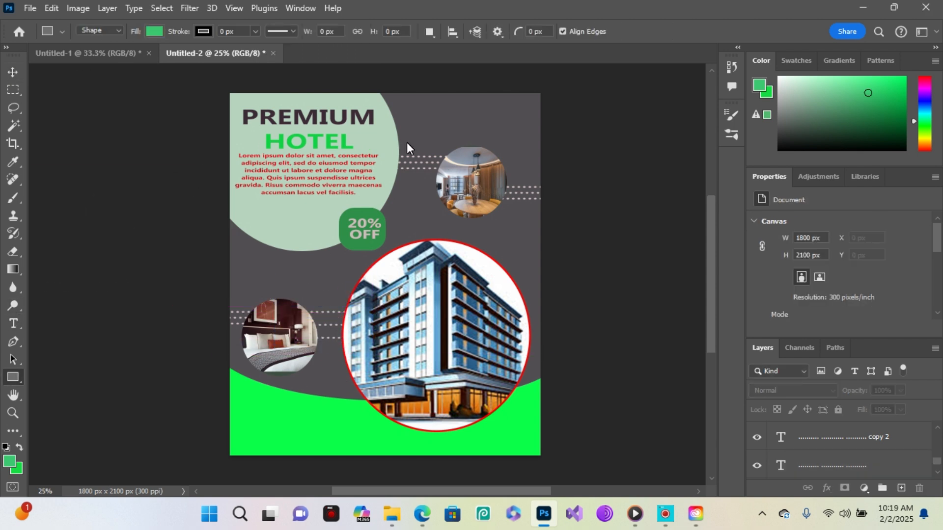
pyautogui.click(560, 32)
pyautogui.click(484, 86)
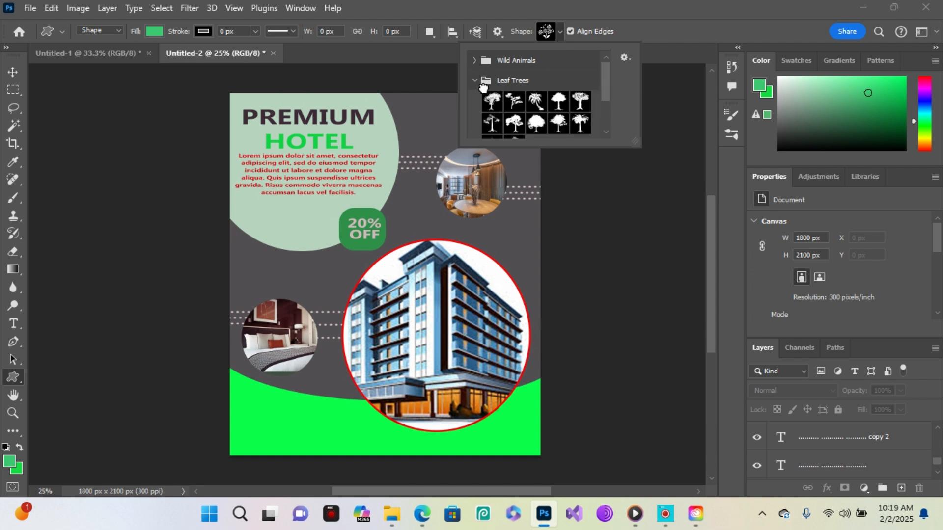
pyautogui.moveTo(608, 81)
pyautogui.mouseDown()
pyautogui.moveTo(608, 96)
pyautogui.moveTo(608, 78)
pyautogui.mouseUp()
pyautogui.click(486, 83)
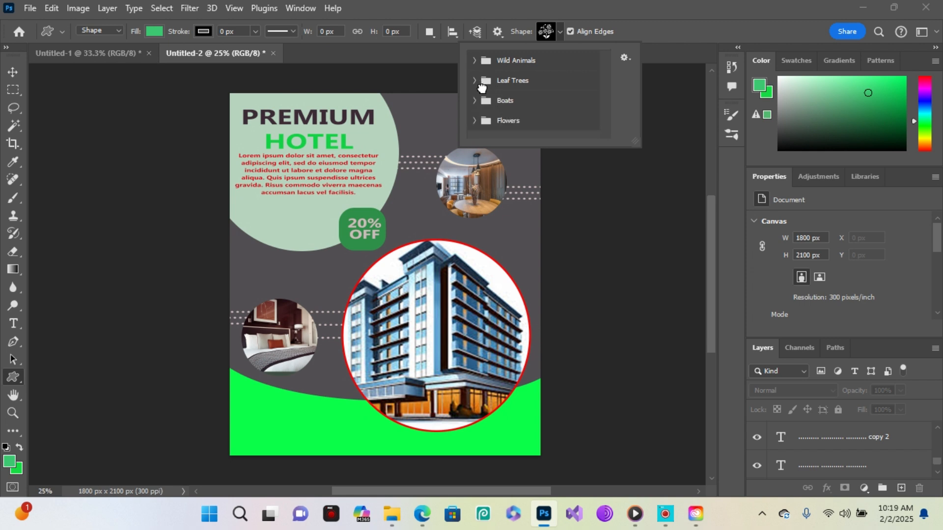
pyautogui.click(483, 103)
pyautogui.scroll(-3, 486, 118)
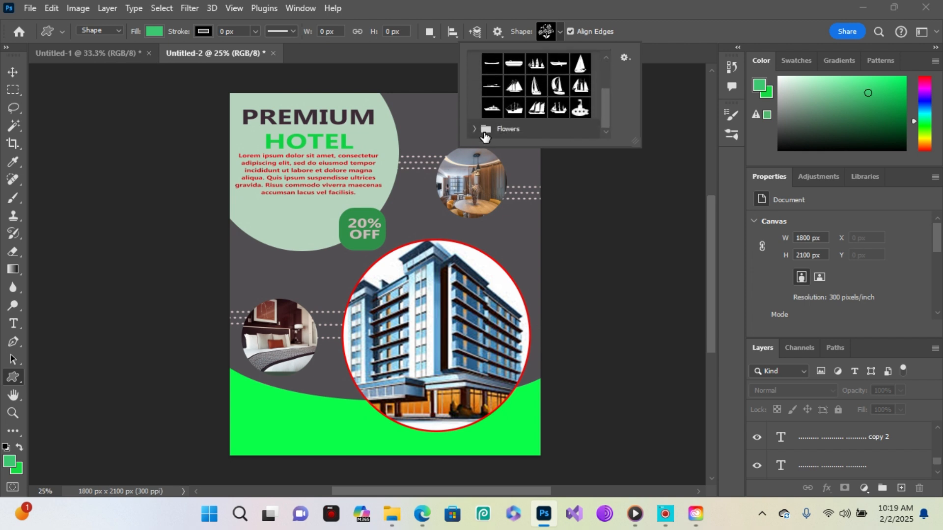
pyautogui.moveTo(613, 100); pyautogui.dragTo(607, 122)
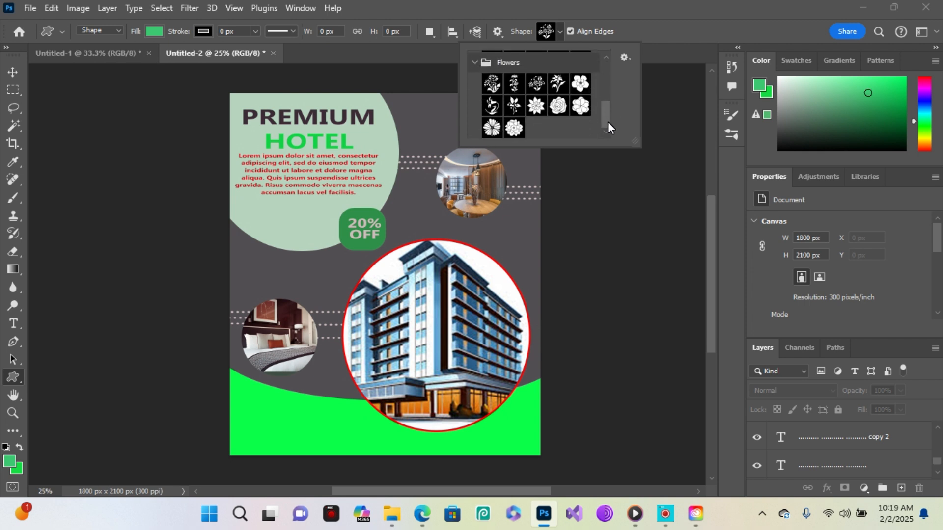
pyautogui.click(493, 128)
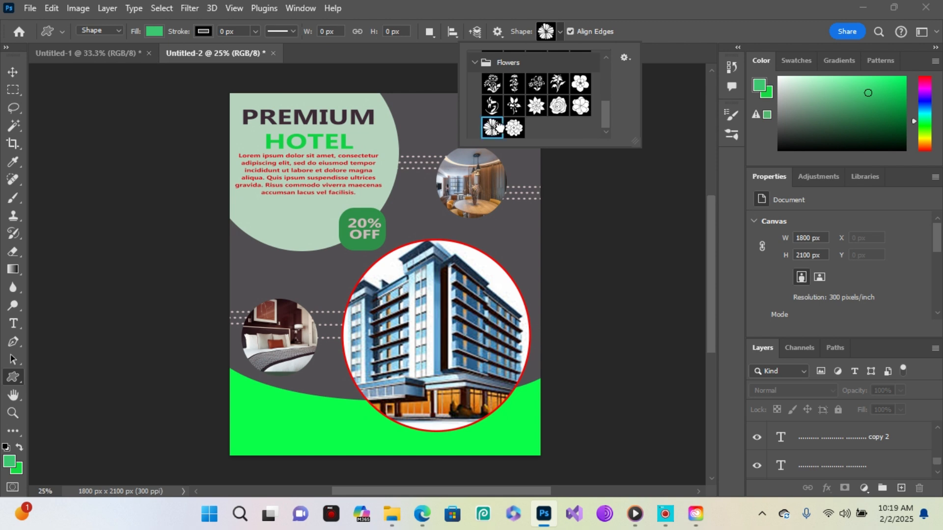
# Draw the green flower about 352 × 348 px above the hotel building photo and set its opacity to 69%.
pyautogui.click(412, 193)
pyautogui.moveTo(412, 193); pyautogui.dragTo(474, 254)
pyautogui.moveTo(867, 393); pyautogui.dragTo(849, 395)
pyautogui.press('v')
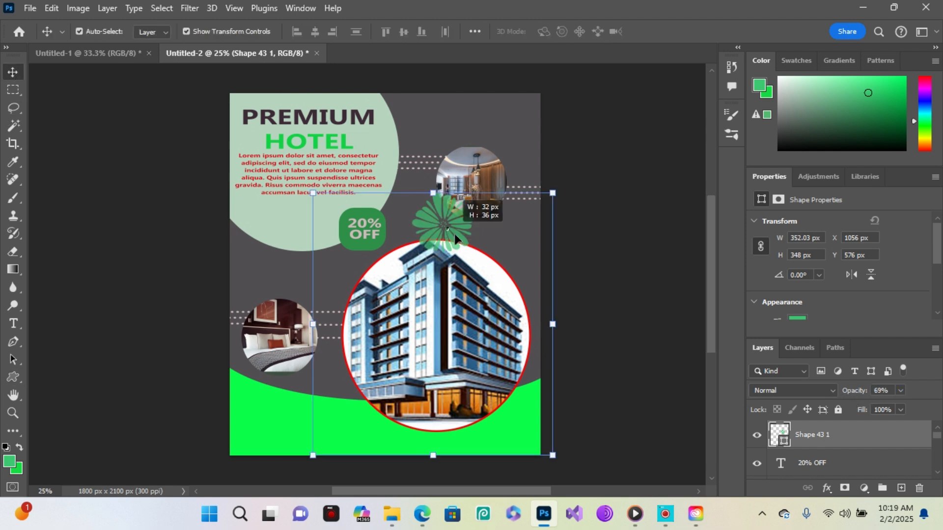
pyautogui.click(420, 118)
# Move the flower to the flyer's right edge below the upper-right photo and set its opacity to 47%.
pyautogui.click(441, 228)
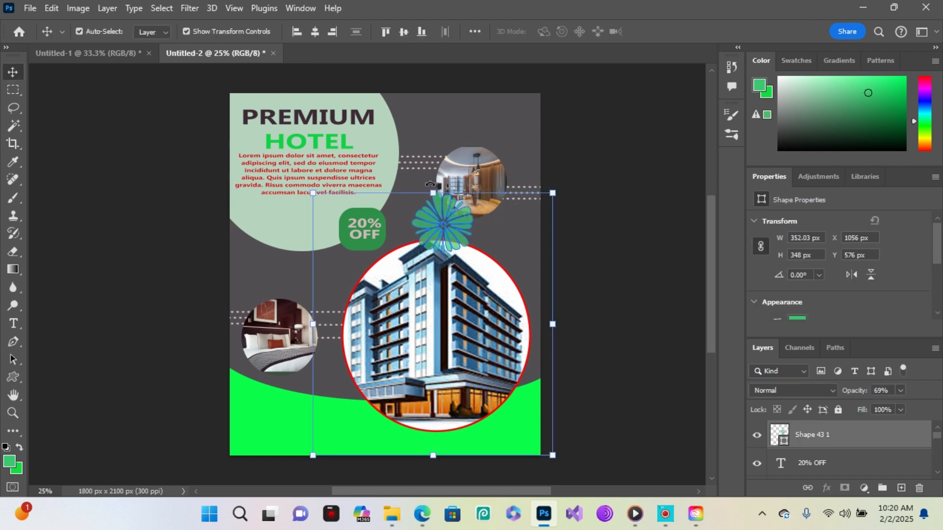
pyautogui.click(421, 172)
pyautogui.moveTo(435, 210); pyautogui.dragTo(499, 229)
pyautogui.moveTo(866, 397); pyautogui.dragTo(853, 398)
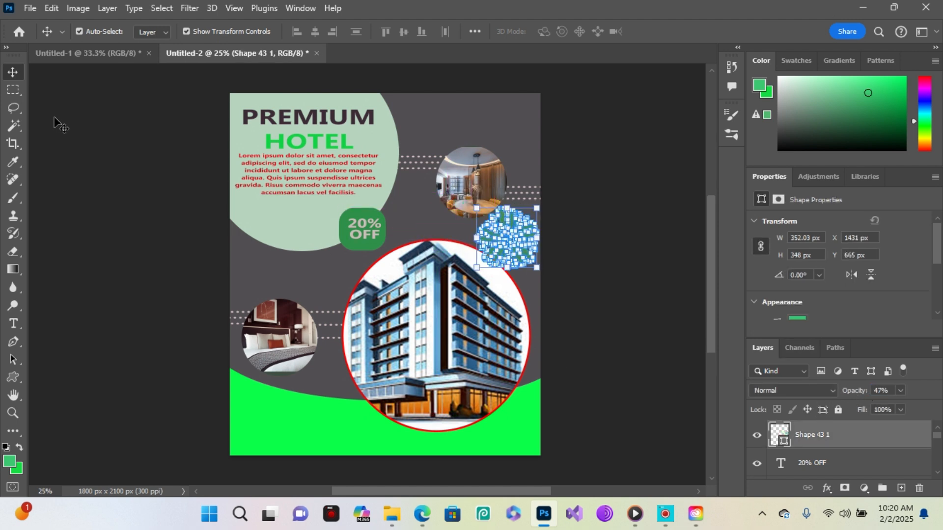
pyautogui.click(458, 108)
pyautogui.moveTo(504, 234); pyautogui.dragTo(511, 241)
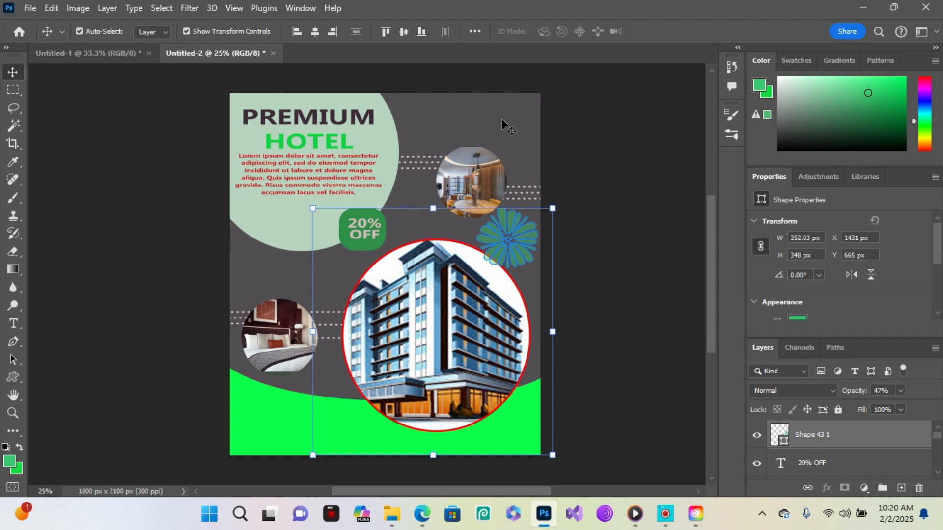
# Send the flower layer behind the other artwork, directly above the Background layer.
pyautogui.click(513, 238)
pyautogui.moveTo(838, 444)
pyautogui.mouseDown()
pyautogui.moveTo(845, 489)
pyautogui.moveTo(841, 454)
pyautogui.mouseUp()
pyautogui.click(436, 211)
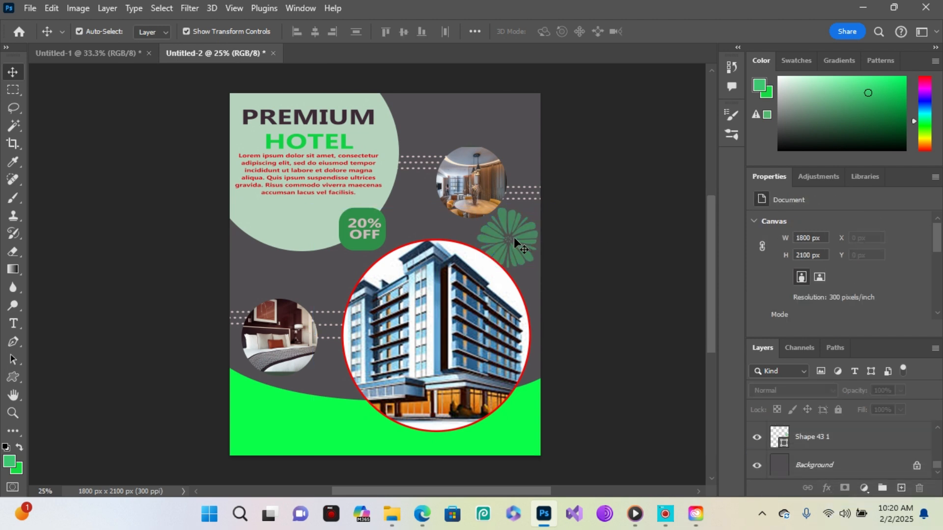
pyautogui.moveTo(514, 237); pyautogui.dragTo(377, 261)
pyautogui.click(508, 259)
pyautogui.click(506, 218)
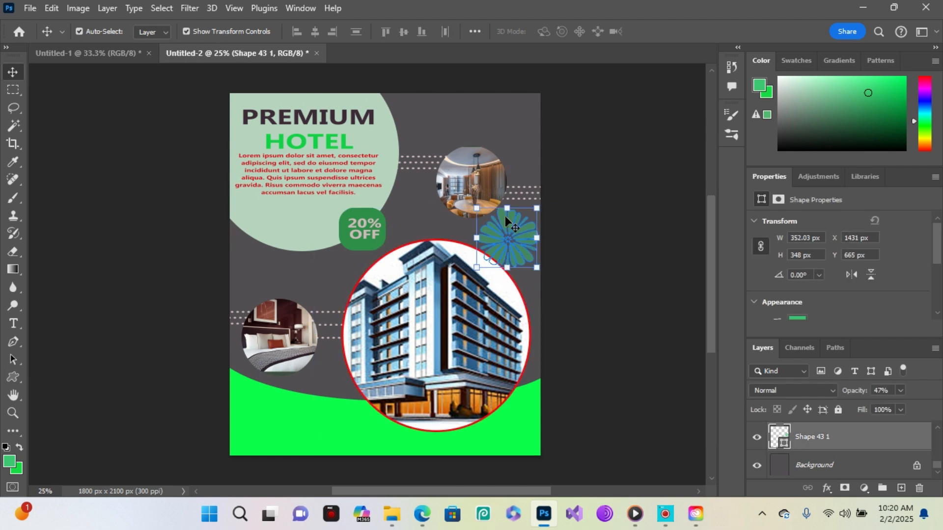
# Duplicate the flower to the flyer's left edge above the bedroom photo and fill the copy with pale gray-green.
pyautogui.keyDown('alt'); pyautogui.moveTo(508, 221); pyautogui.dragTo(258, 271); pyautogui.keyUp('alt')
pyautogui.click(449, 96)
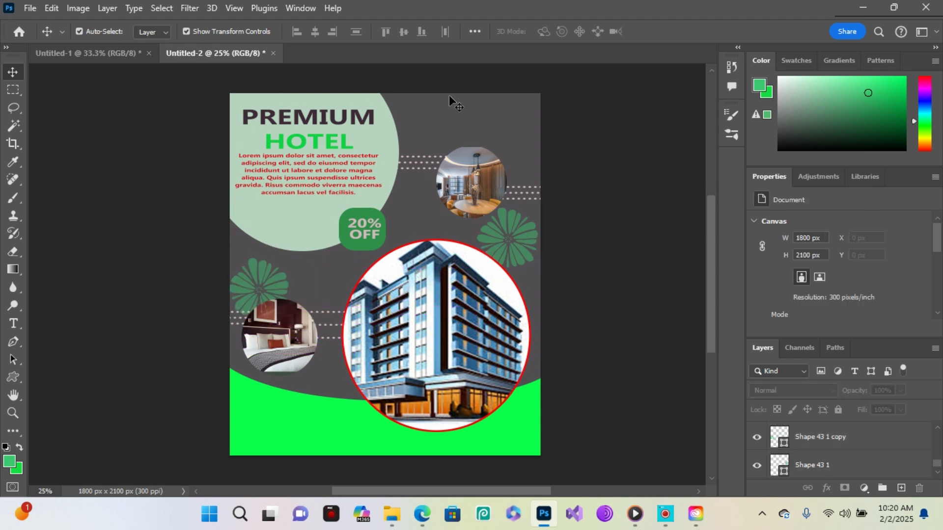
pyautogui.click(262, 278)
pyautogui.click(793, 319)
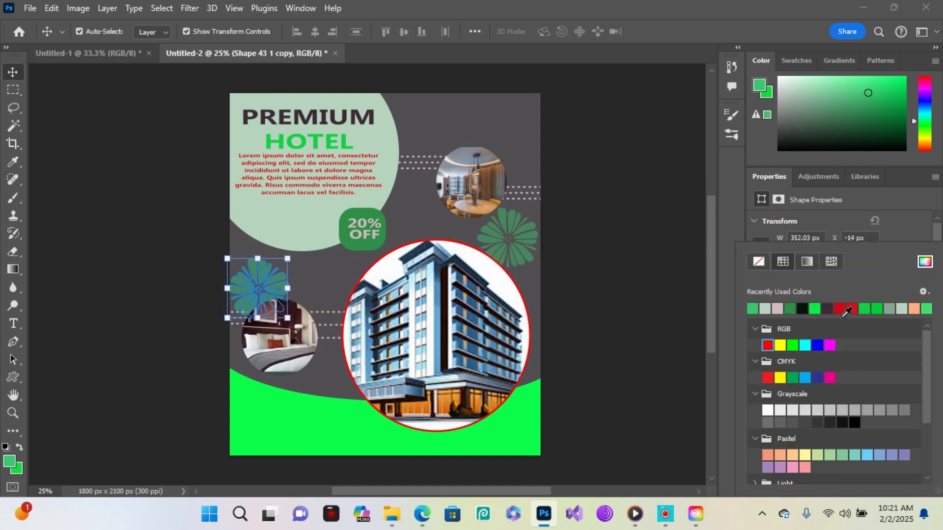
pyautogui.click(765, 309)
pyautogui.click(313, 269)
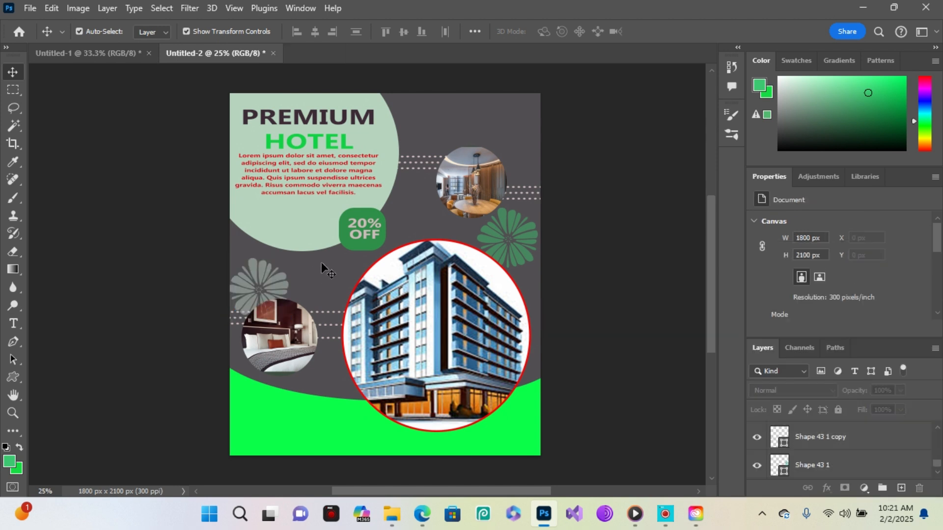
# Lower the pale flower's opacity and set the green flower's opacity to 18%.
pyautogui.click(252, 279)
pyautogui.moveTo(867, 395); pyautogui.dragTo(849, 396)
pyautogui.click(470, 110)
pyautogui.click(522, 222)
pyautogui.click(500, 115)
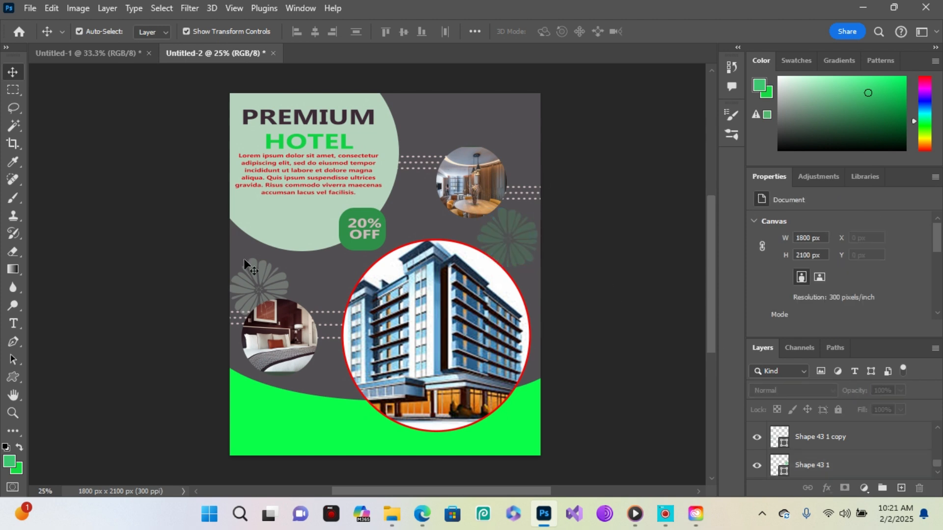
# Duplicate the faded green flower into the flyer's upper-right corner, partly beyond the top edge.
pyautogui.click(511, 230)
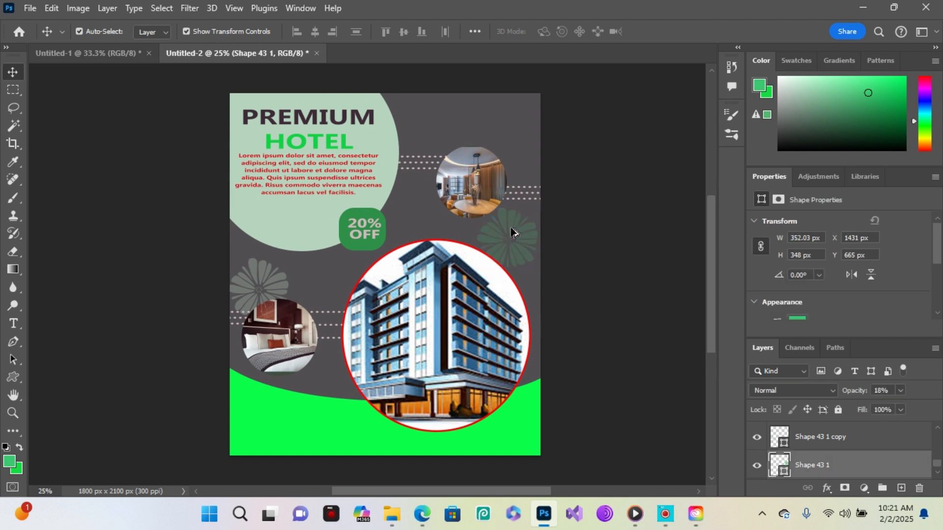
pyautogui.moveTo(509, 226); pyautogui.dragTo(531, 88)
pyautogui.click(449, 119)
# Nudge the lower green flower toward the flyer's right edge and the pale flower toward its left edge.
pyautogui.moveTo(516, 221)
pyautogui.mouseDown()
pyautogui.moveTo(530, 247)
pyautogui.moveTo(516, 210)
pyautogui.moveTo(525, 225)
pyautogui.mouseUp()
pyautogui.moveTo(518, 228); pyautogui.dragTo(519, 229)
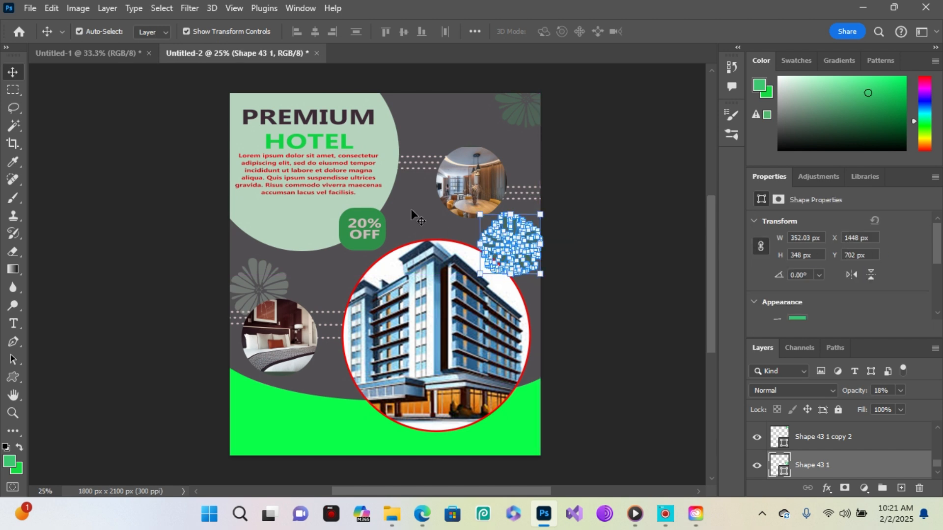
pyautogui.click(412, 214)
pyautogui.moveTo(267, 276); pyautogui.dragTo(254, 280)
pyautogui.click(298, 255)
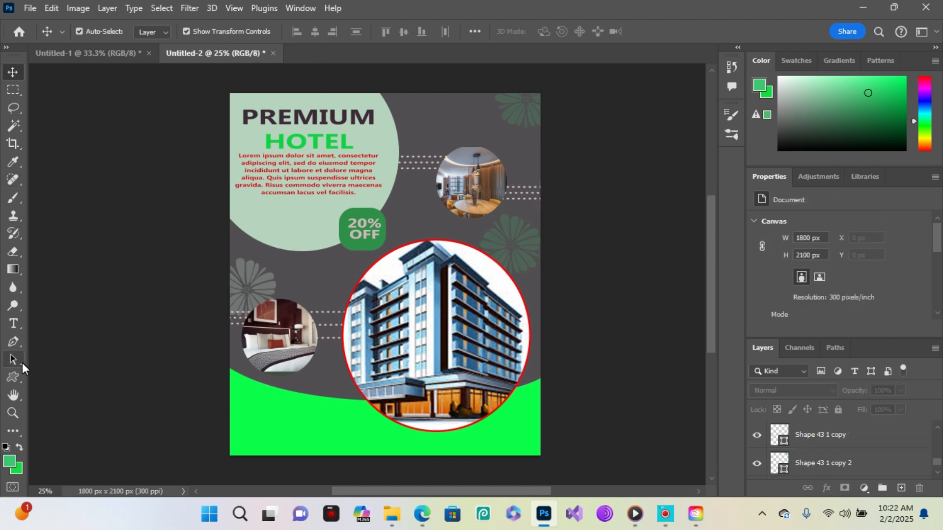
# Add the text "BOOK NOW" in very dark green at 9 pt on the green footer, with a tightened text box.
pyautogui.click(15, 323)
pyautogui.moveTo(250, 409); pyautogui.dragTo(327, 443)
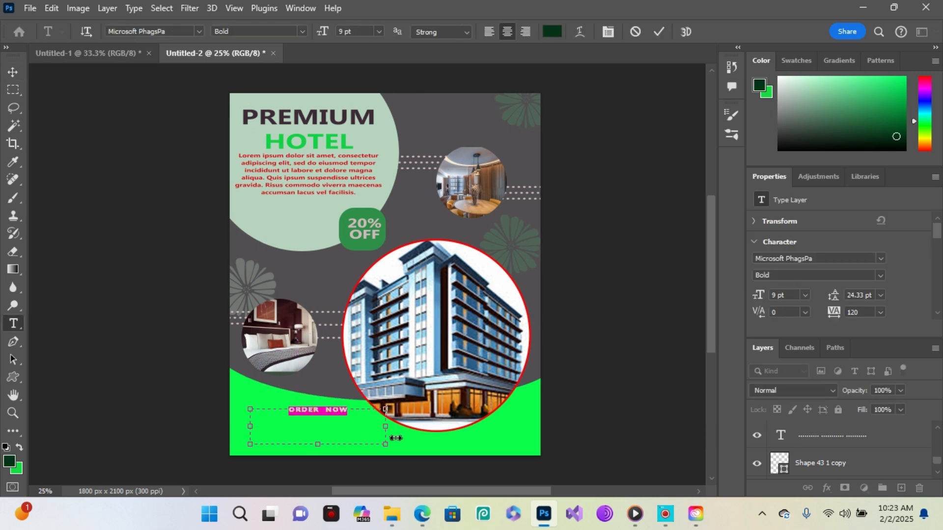
pyautogui.press('BackSpace')
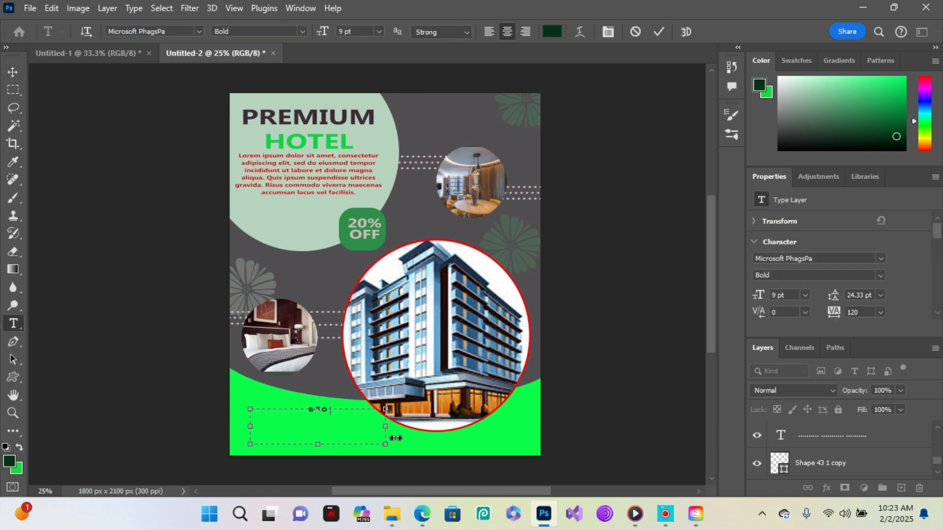
pyautogui.moveTo(323, 451); pyautogui.dragTo(324, 427)
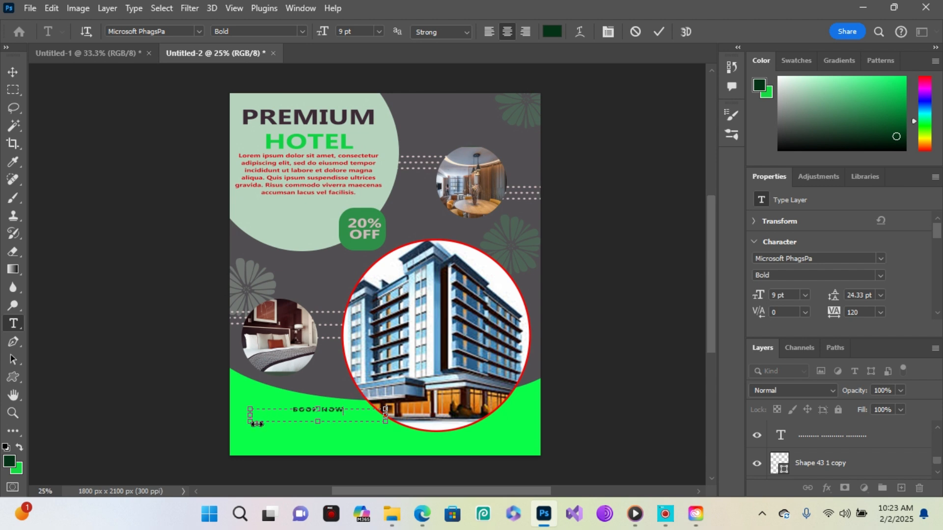
pyautogui.moveTo(256, 424); pyautogui.dragTo(285, 421)
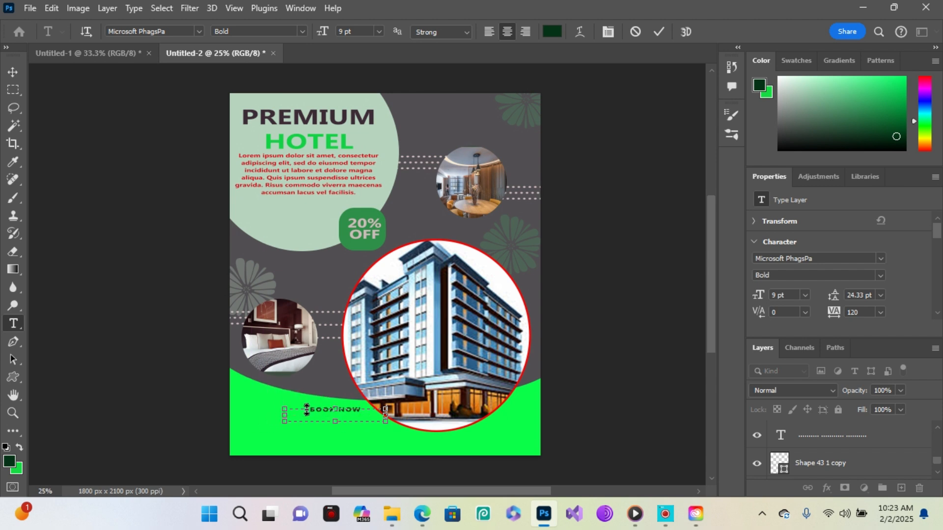
pyautogui.click(16, 74)
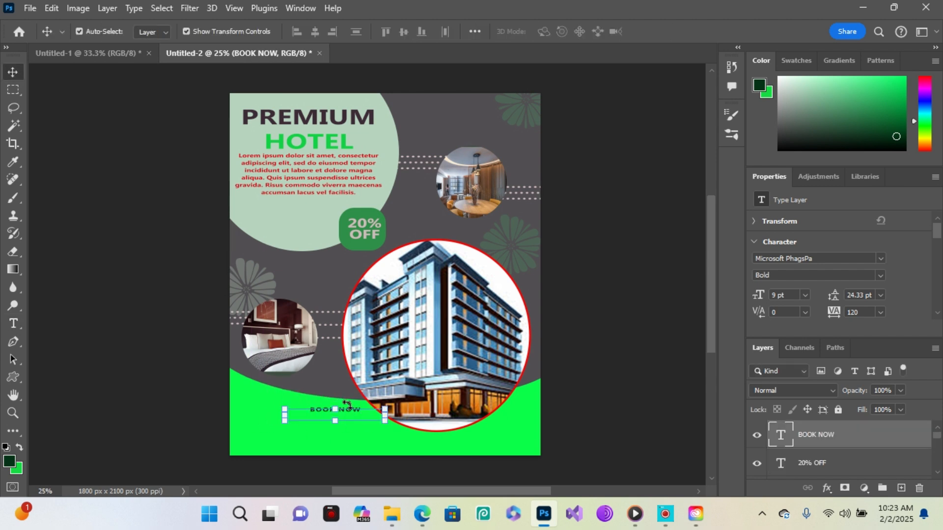
# Move the "BOOK NOW" text from the footer to the empty area above the bedroom photo.
pyautogui.click(353, 414)
pyautogui.click(347, 406)
pyautogui.moveTo(347, 407); pyautogui.dragTo(329, 267)
# Draw a very dark green rectangle about 692 × 236 px on the green footer.
pyautogui.click(14, 378)
pyautogui.rightClick(17, 384)
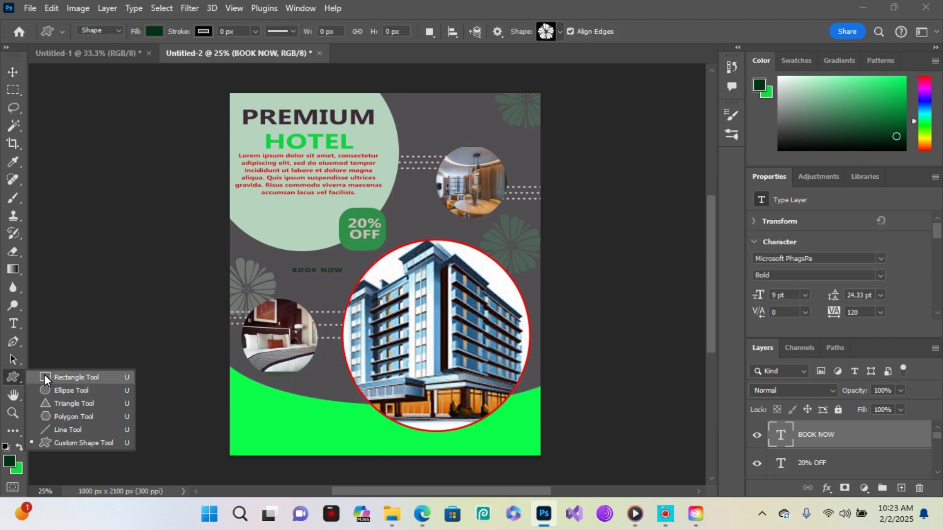
pyautogui.click(54, 380)
pyautogui.moveTo(263, 403)
pyautogui.mouseDown()
pyautogui.moveTo(387, 427)
pyautogui.moveTo(382, 443)
pyautogui.mouseUp()
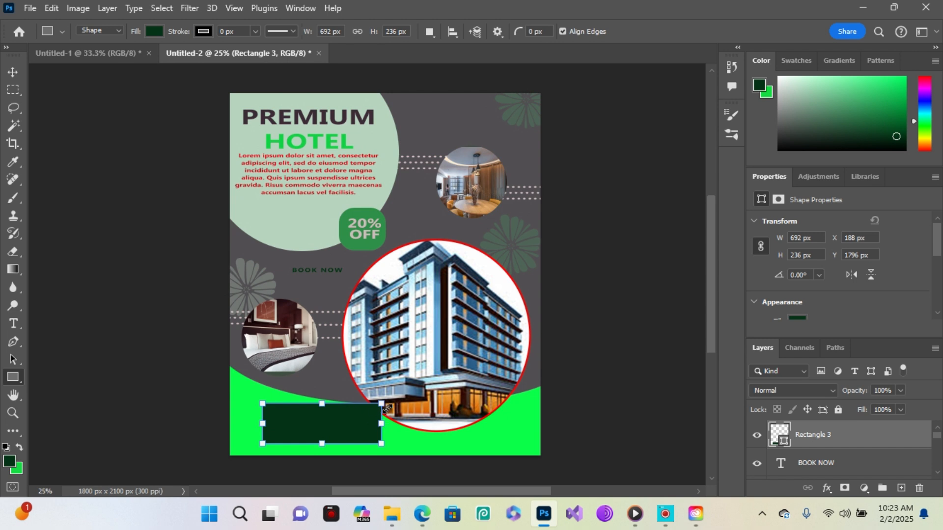
# Resize the dark green rectangle on the footer to about 405 × 67 px and fully round its corners.
pyautogui.moveTo(389, 405); pyautogui.dragTo(338, 425)
pyautogui.moveTo(397, 443); pyautogui.dragTo(296, 420)
pyautogui.click(13, 72)
pyautogui.click(319, 380)
# Move the "BOOK NOW" text down to the rounded dark bar and shift the bar slightly lower.
pyautogui.click(317, 270)
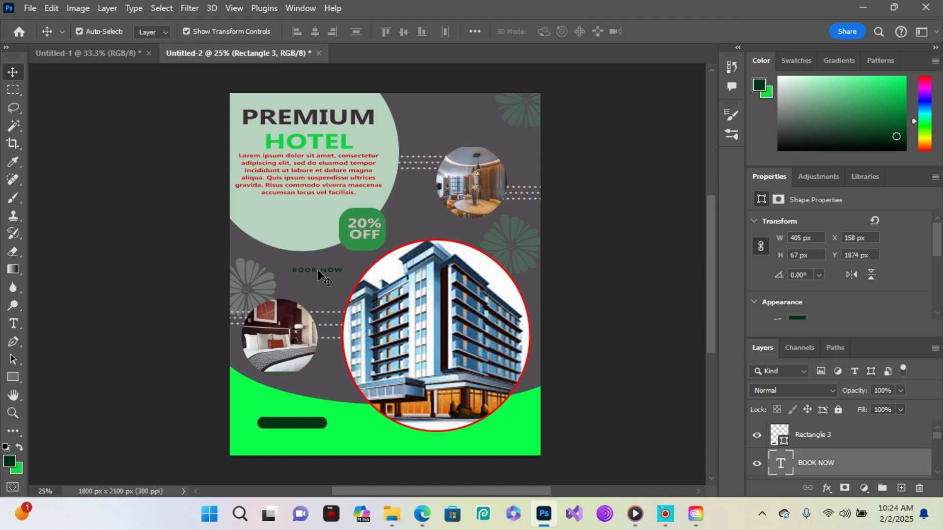
pyautogui.click(334, 275)
pyautogui.click(332, 269)
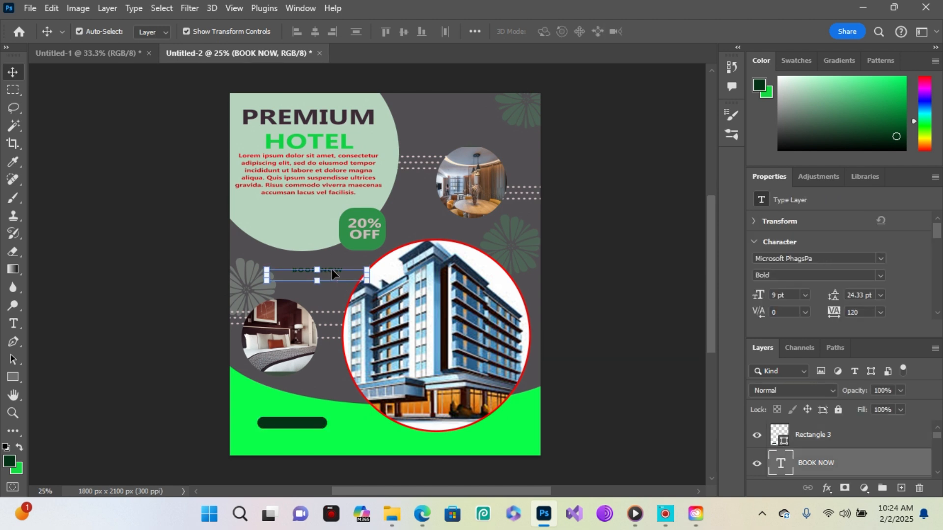
pyautogui.moveTo(332, 269); pyautogui.dragTo(314, 421)
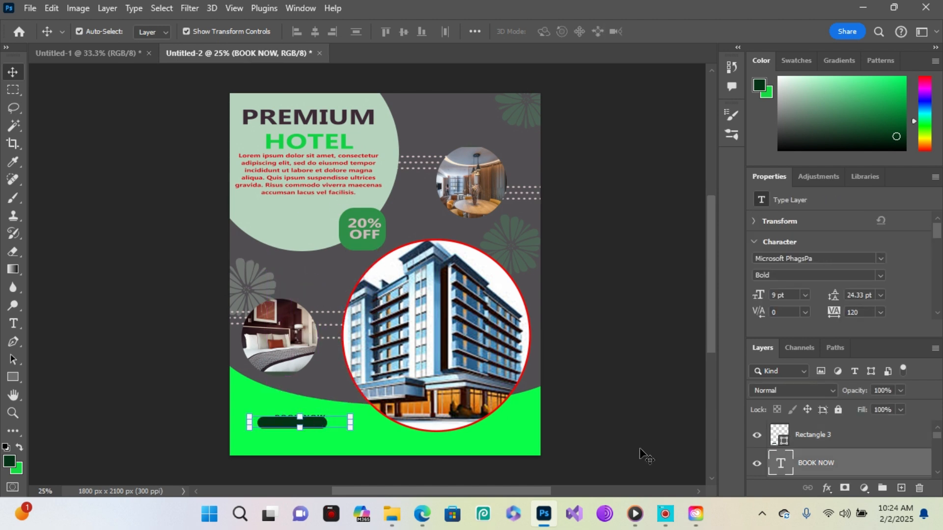
pyautogui.click(323, 430)
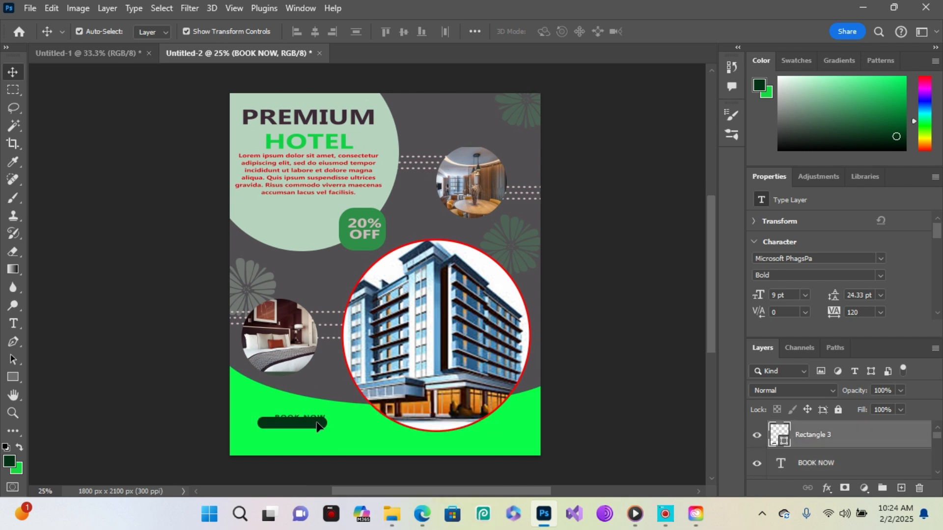
pyautogui.hotkey('ctrl', 't')
pyautogui.press('Return')
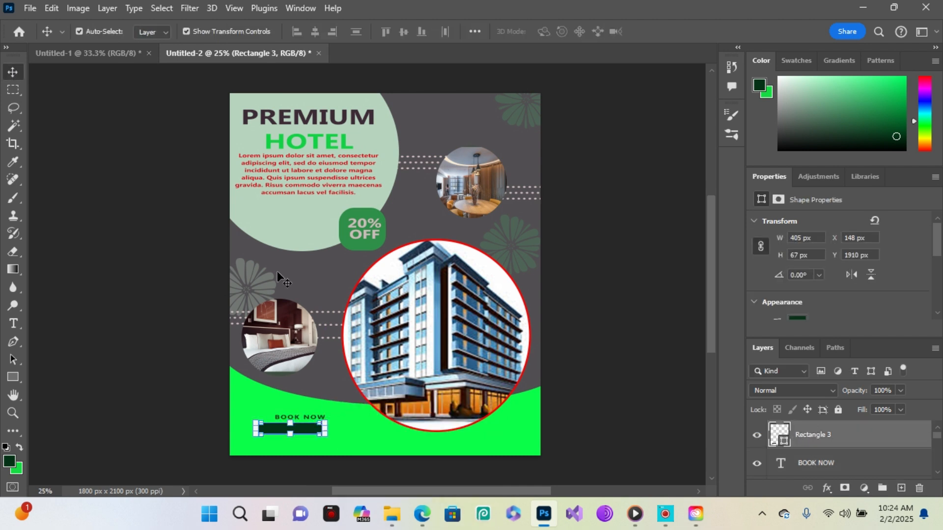
# Move the "BOOK NOW" text back above the bedroom photo and recolour it white.
pyautogui.click(313, 417)
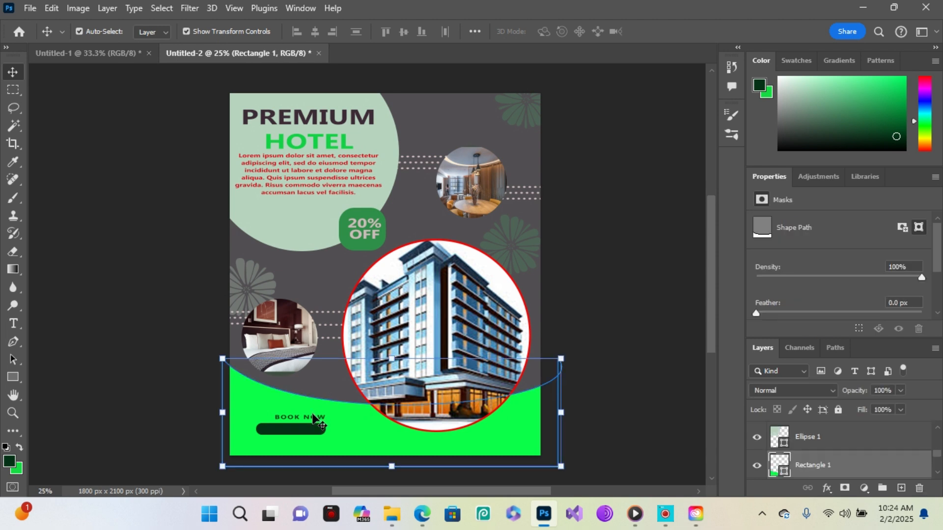
pyautogui.click(309, 422)
pyautogui.click(311, 423)
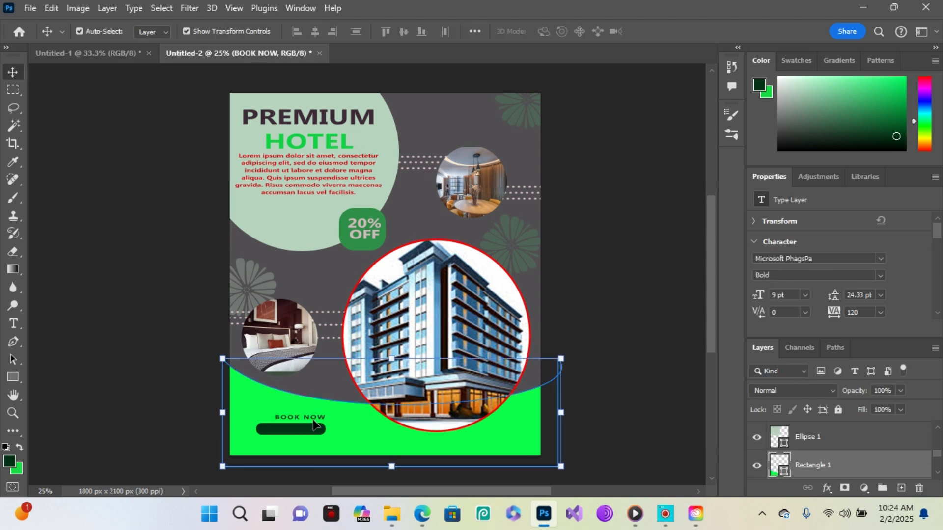
pyautogui.click(310, 419)
pyautogui.moveTo(310, 419); pyautogui.dragTo(330, 285)
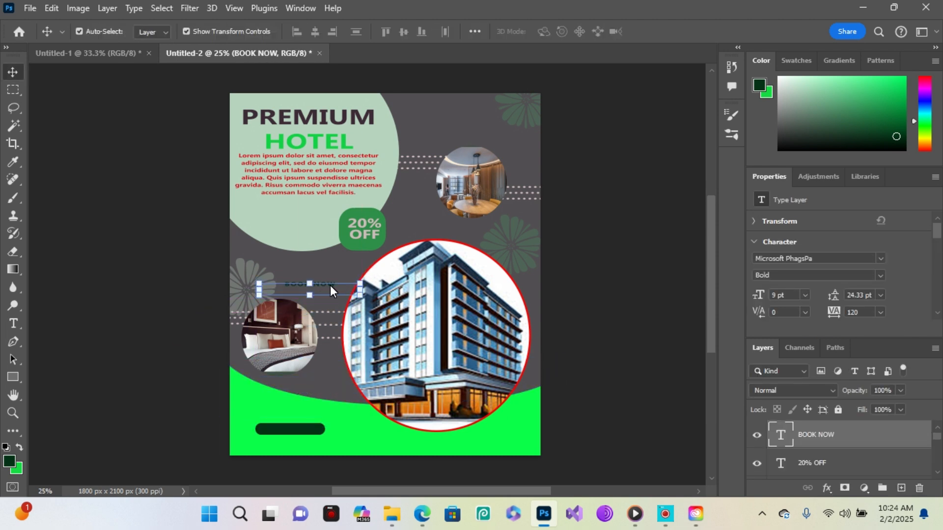
pyautogui.doubleClick(331, 287)
pyautogui.moveTo(869, 108); pyautogui.dragTo(773, 64)
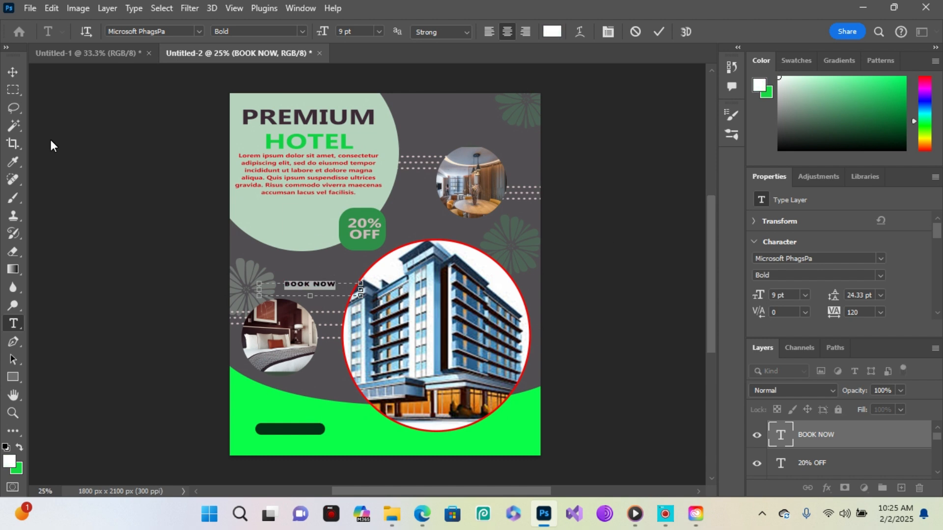
pyautogui.click(13, 72)
# Move the white "BOOK NOW" text onto the rounded dark bar and bring its layer above the bar's layer.
pyautogui.click(314, 286)
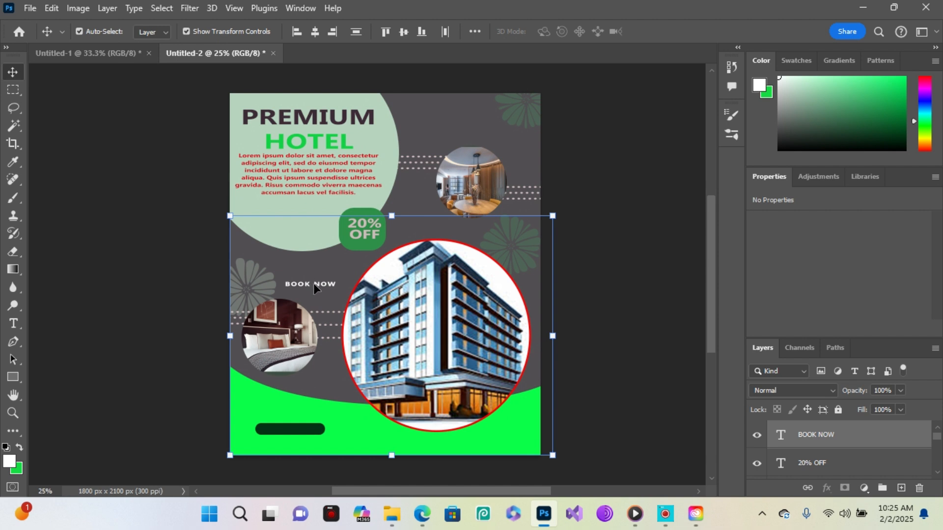
pyautogui.click(451, 124)
pyautogui.moveTo(322, 284); pyautogui.dragTo(294, 432)
pyautogui.moveTo(854, 435); pyautogui.dragTo(863, 472)
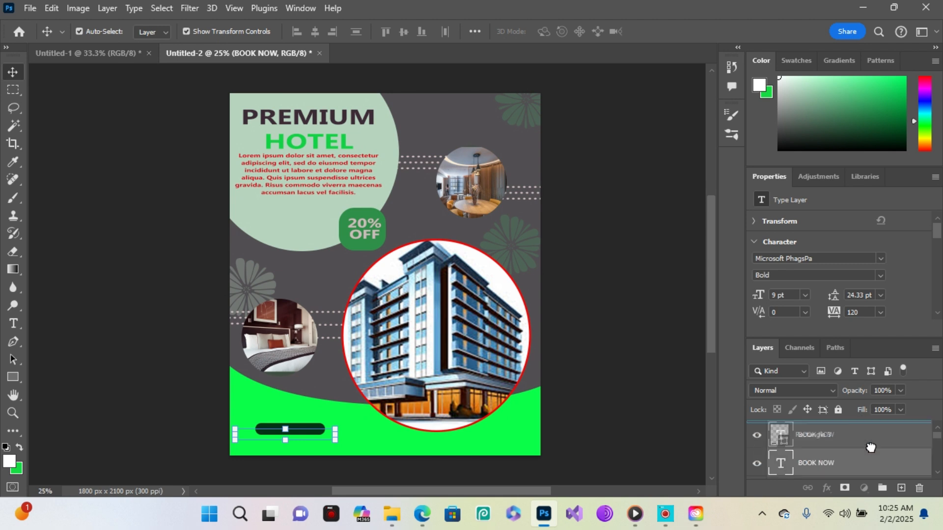
pyautogui.click(320, 375)
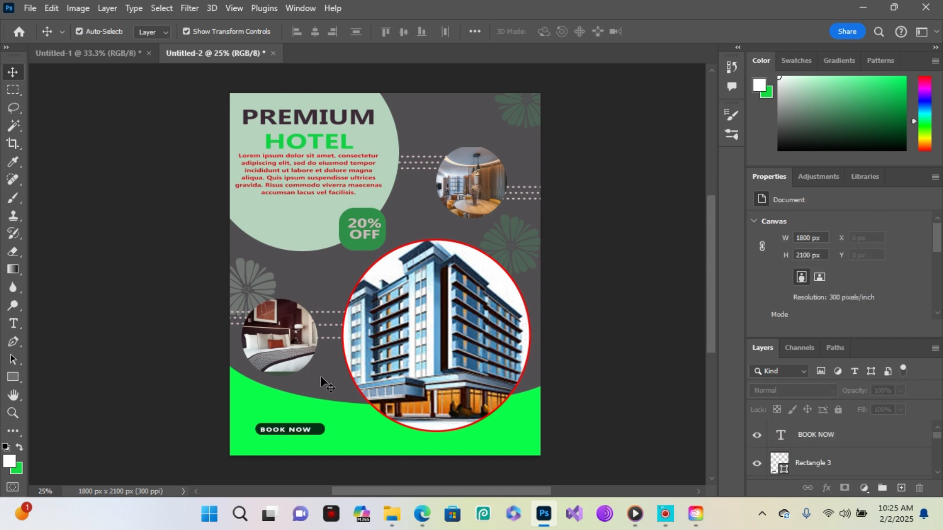
# Nudge the curved green footer shape slightly upward.
pyautogui.click(261, 405)
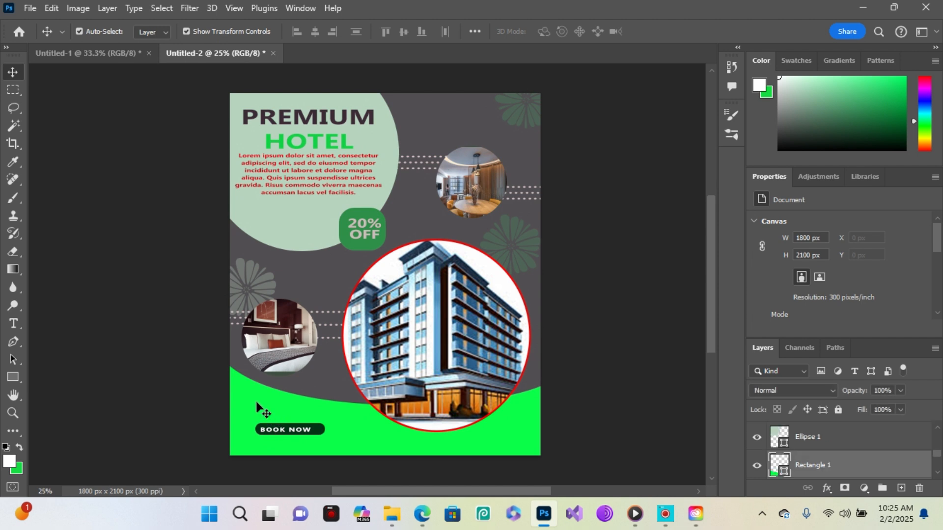
pyautogui.click(806, 438)
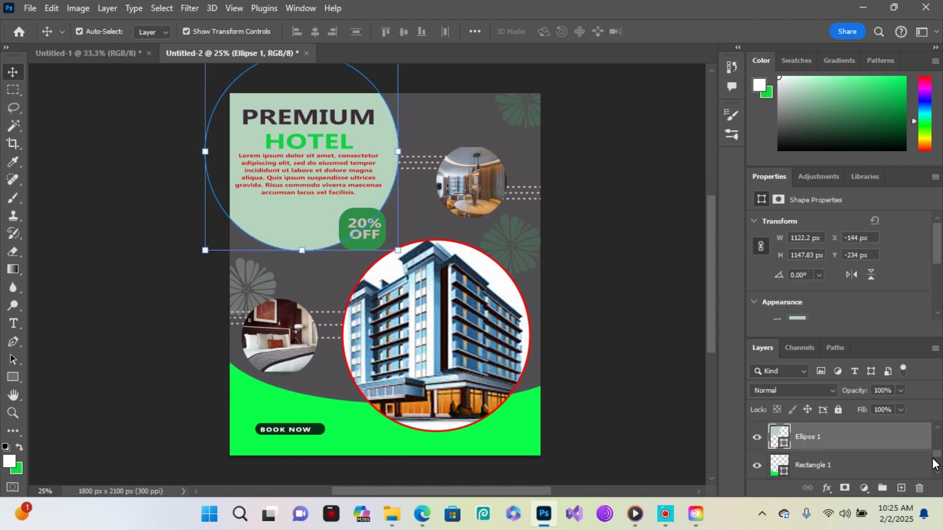
pyautogui.moveTo(936, 455); pyautogui.dragTo(936, 455)
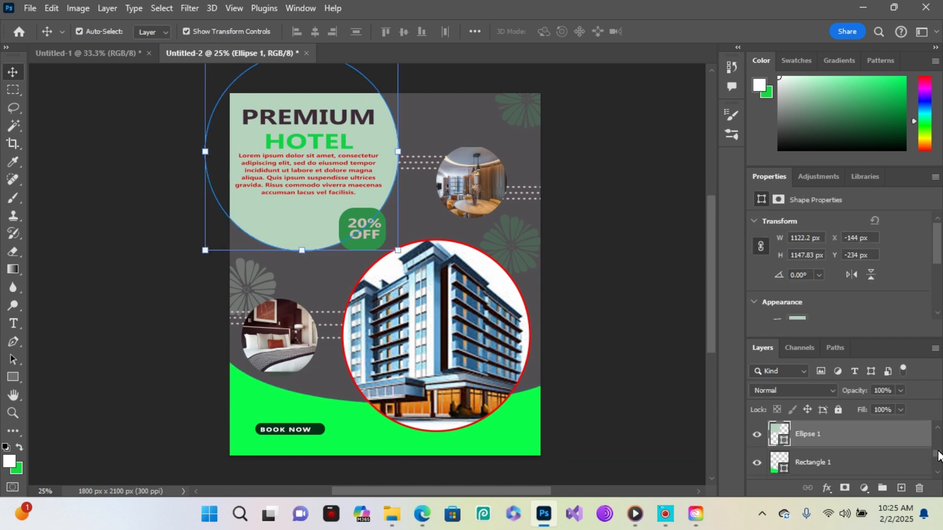
# Raise the "BOOK NOW" text slightly on the footer and centre the rounded dark bar behind it.
pyautogui.click(297, 432)
pyautogui.hotkey('ctrl', 't')
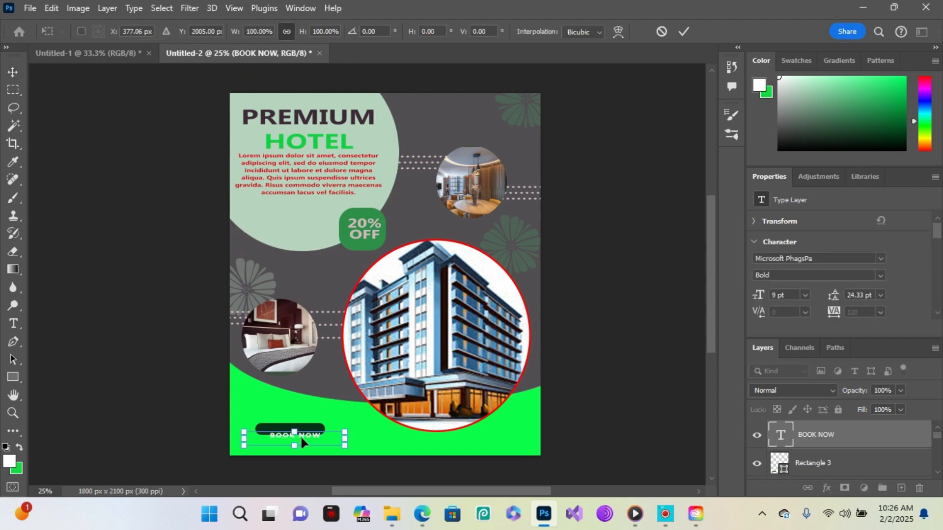
pyautogui.moveTo(303, 436); pyautogui.dragTo(302, 423)
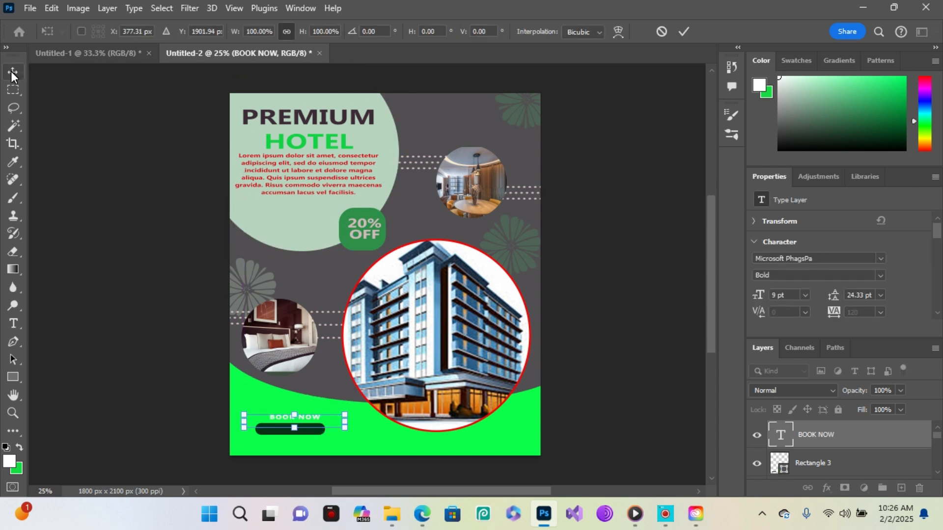
pyautogui.press('Return')
pyautogui.click(310, 440)
pyautogui.click(310, 434)
pyautogui.moveTo(310, 435); pyautogui.dragTo(314, 420)
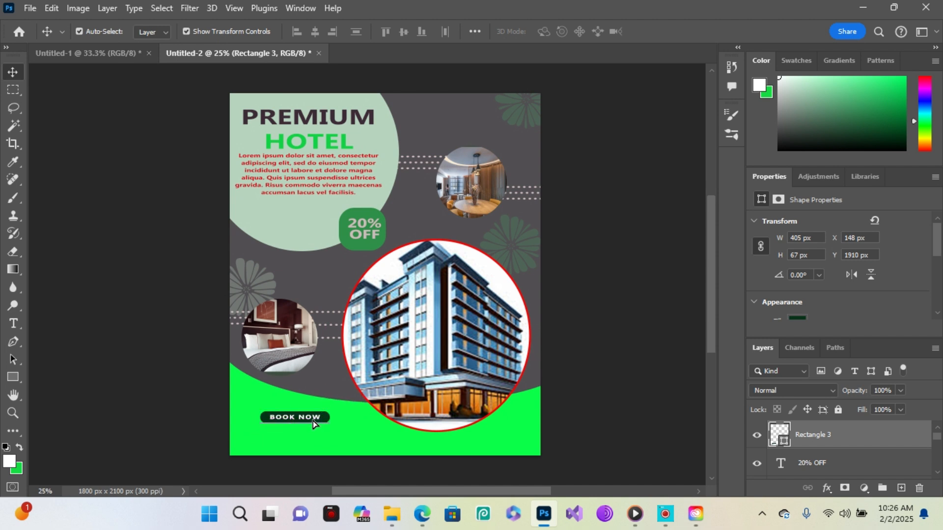
pyautogui.click(14, 324)
pyautogui.moveTo(250, 437); pyautogui.dragTo(354, 455)
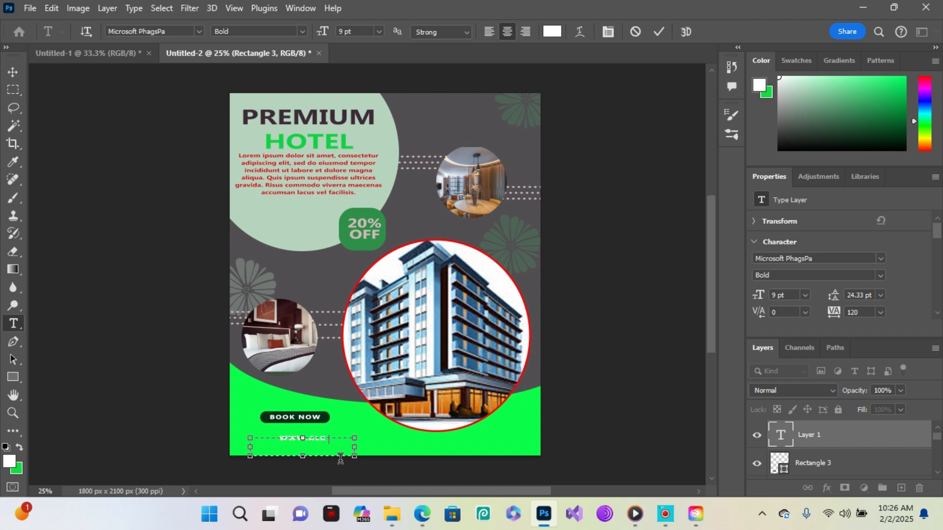
pyautogui.write('WWW.ALKOLLO MAN')
pyautogui.write('.CO')
pyautogui.moveTo(355, 446); pyautogui.dragTo(386, 448)
# Recolour the whole website address text purple and commit it.
pyautogui.hotkey('ctrl', 'a')
pyautogui.moveTo(847, 120); pyautogui.dragTo(869, 115)
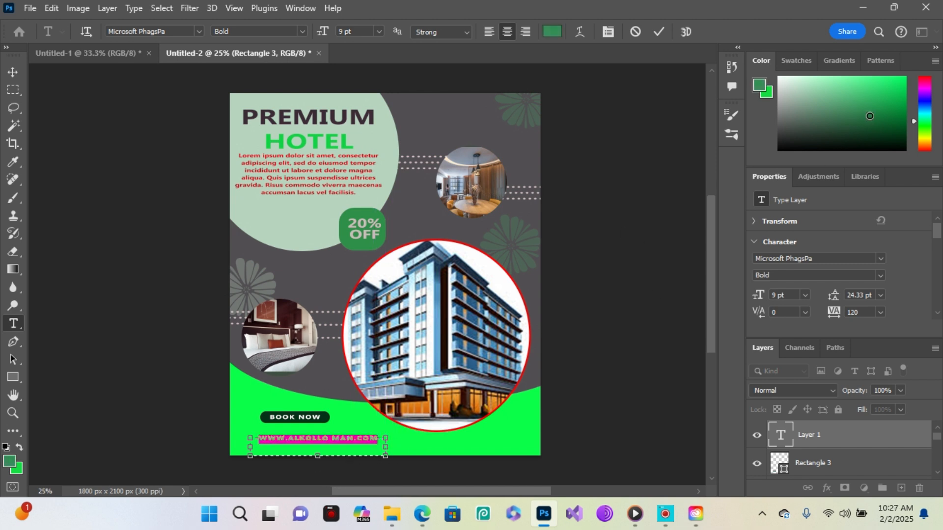
pyautogui.click(885, 93)
pyautogui.click(924, 93)
pyautogui.click(899, 88)
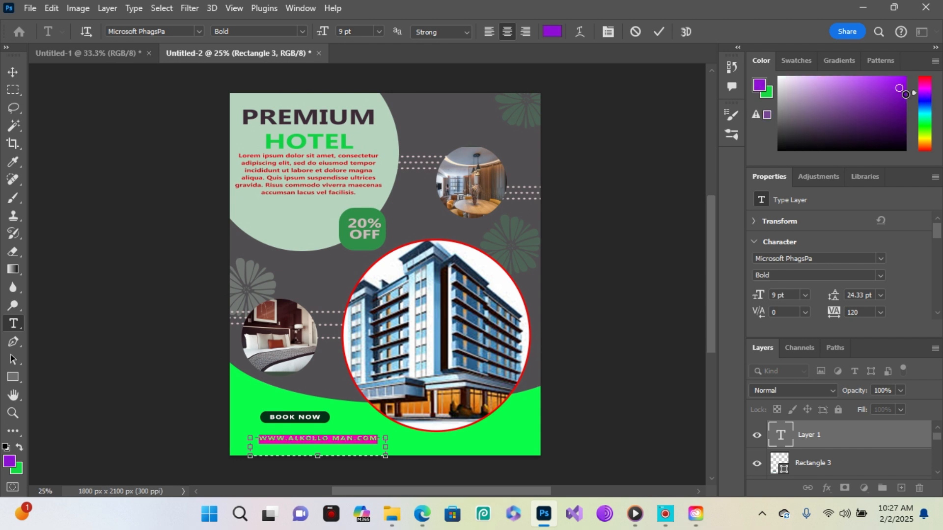
pyautogui.click(336, 386)
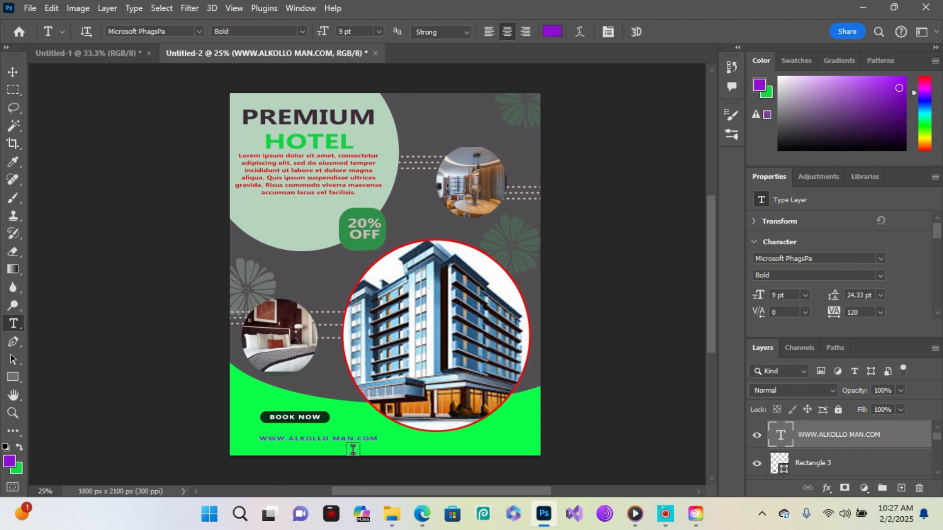
# Move the website address text closer beneath the "BOOK NOW" button.
pyautogui.click(13, 72)
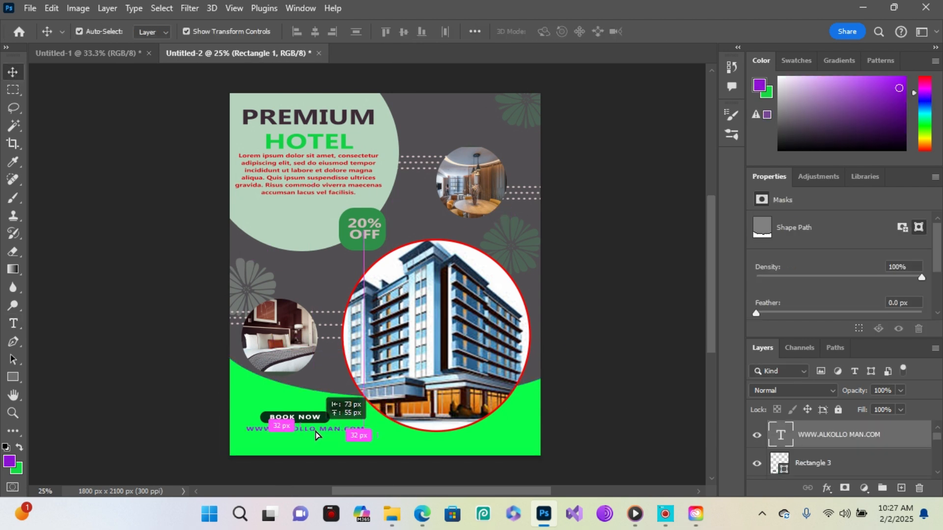